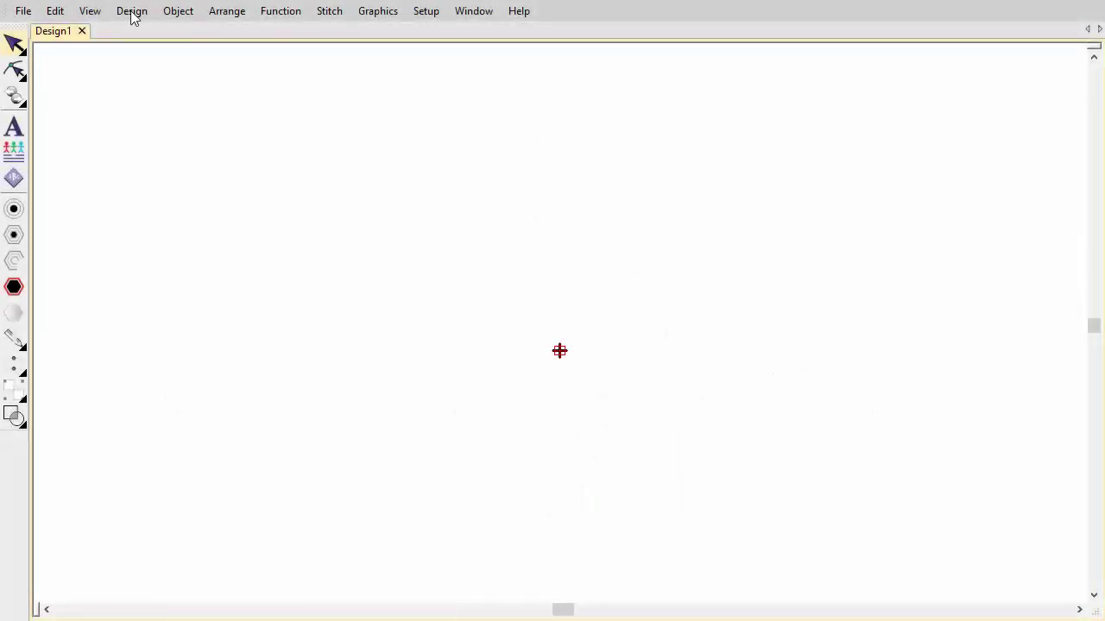
# - Choose the Barudan machine format and enter a 5.0 mm boring offset in its settings
pyautogui.click(131, 13)
pyautogui.click(143, 51)
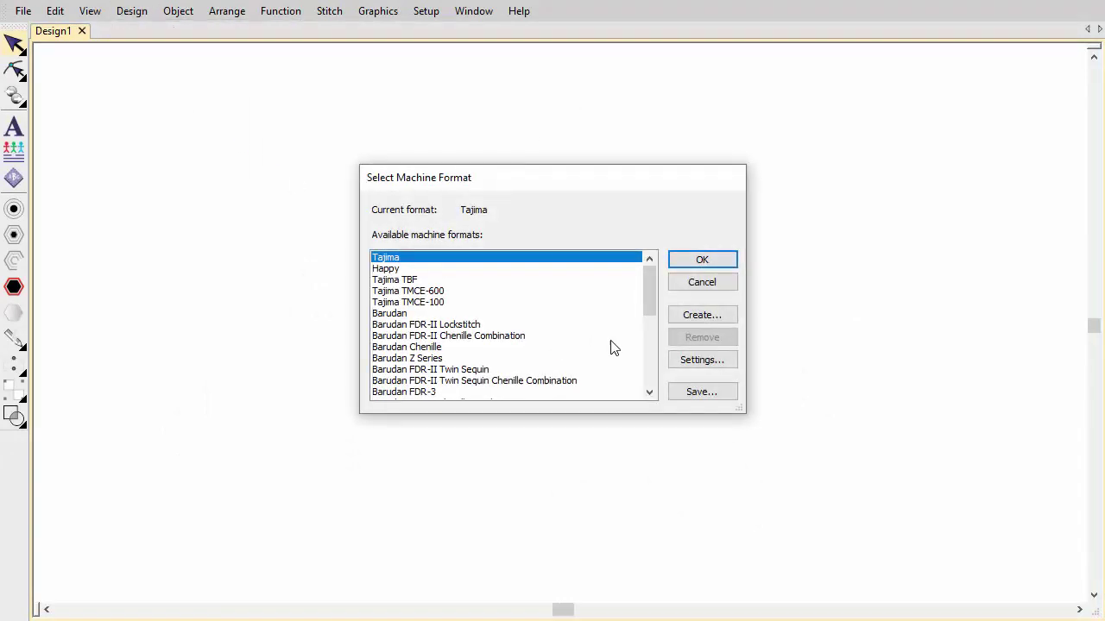
pyautogui.click(702, 360)
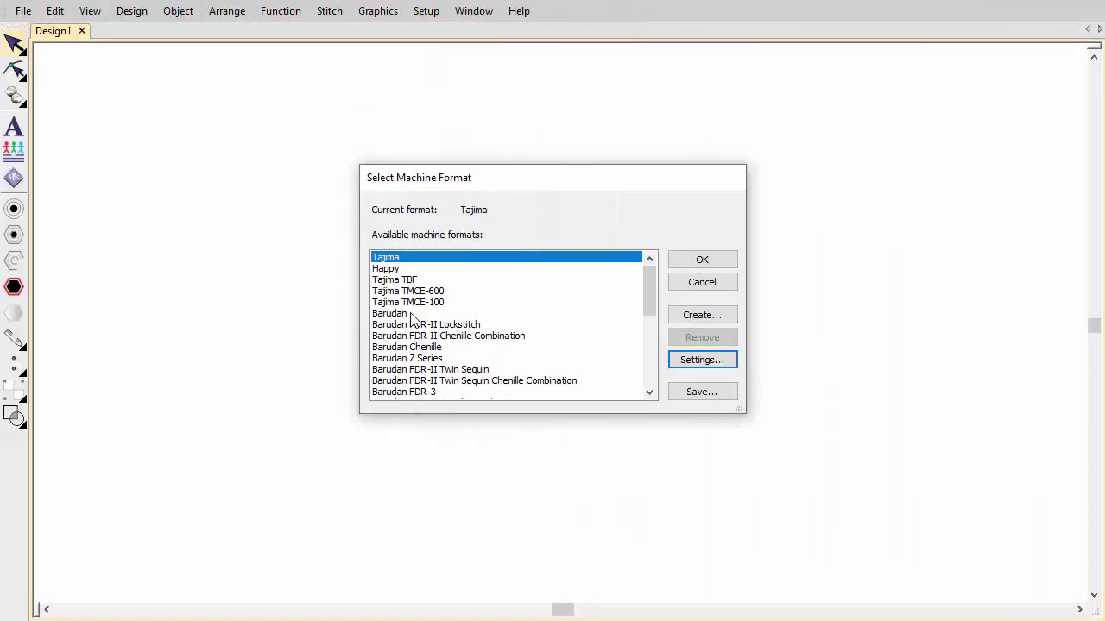
pyautogui.click(412, 315)
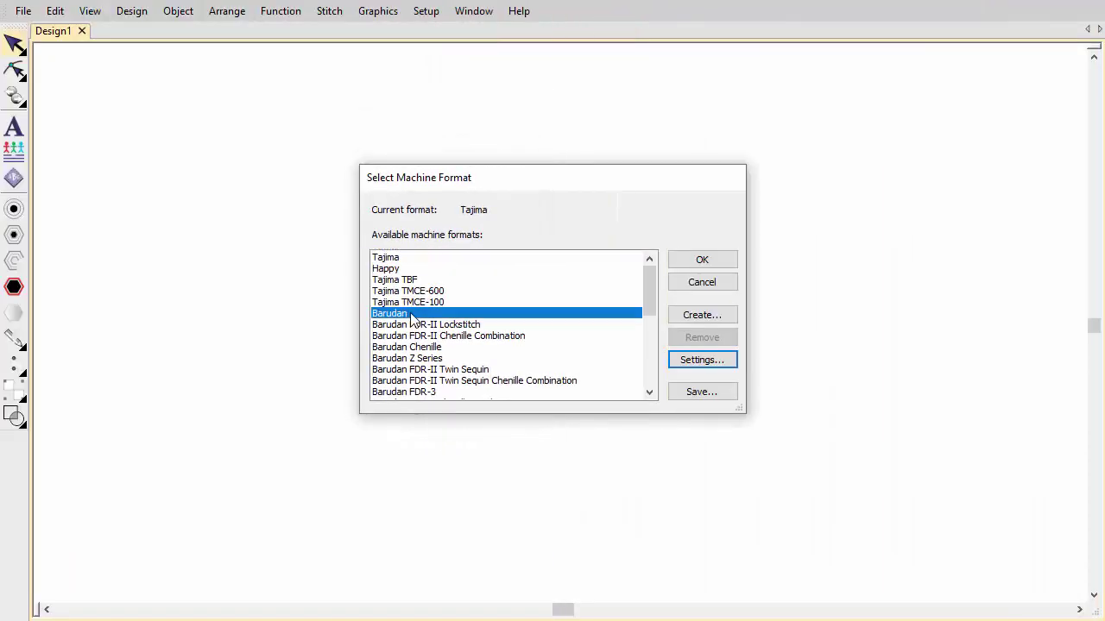
pyautogui.click(686, 362)
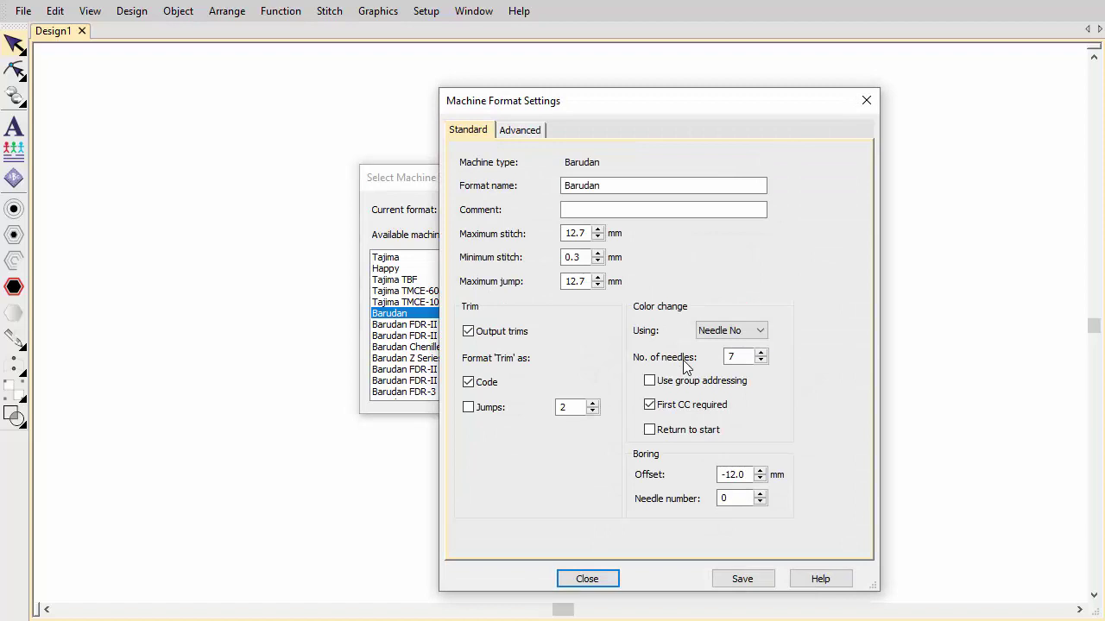
pyautogui.moveTo(744, 475); pyautogui.dragTo(714, 475)
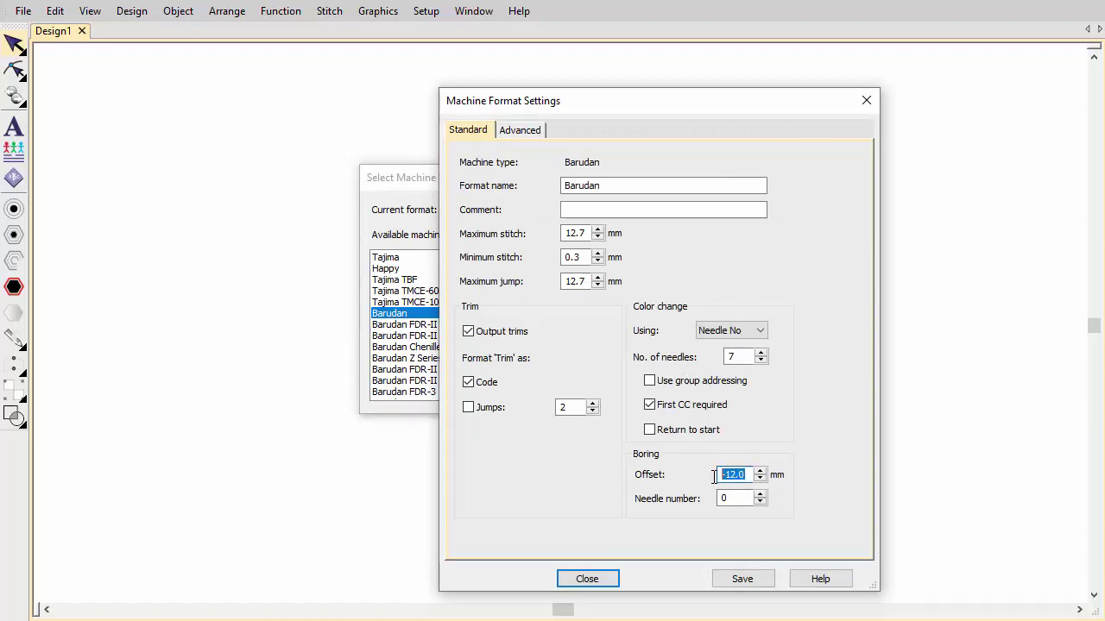
pyautogui.write('5.0')
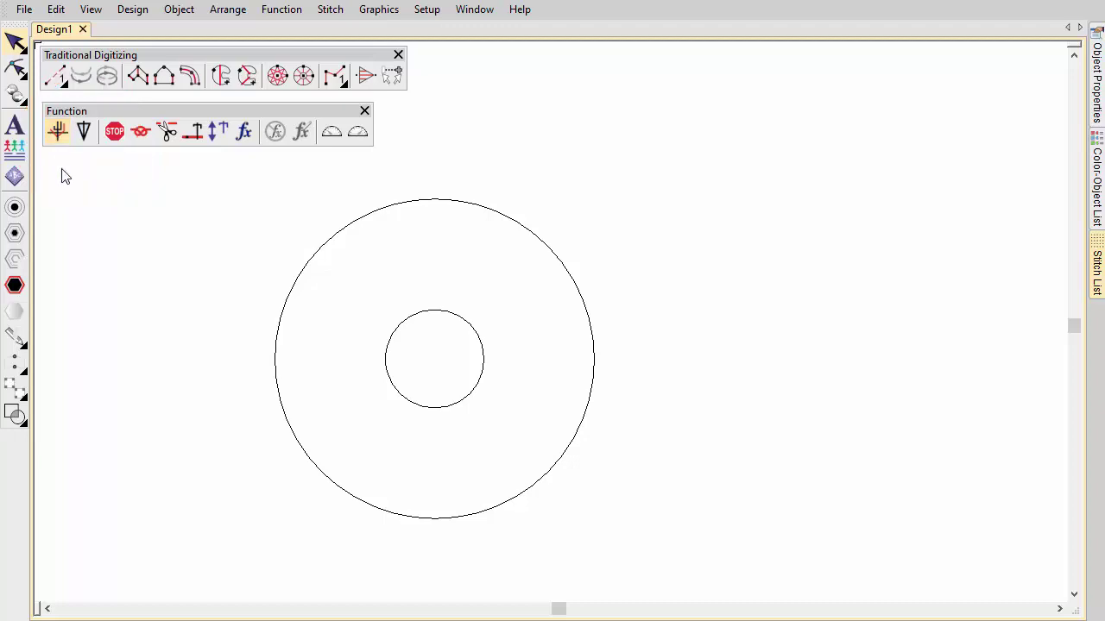
# - Dock the Stitch List and digitize a closed run line just inside the outer circle
pyautogui.click(1096, 277)
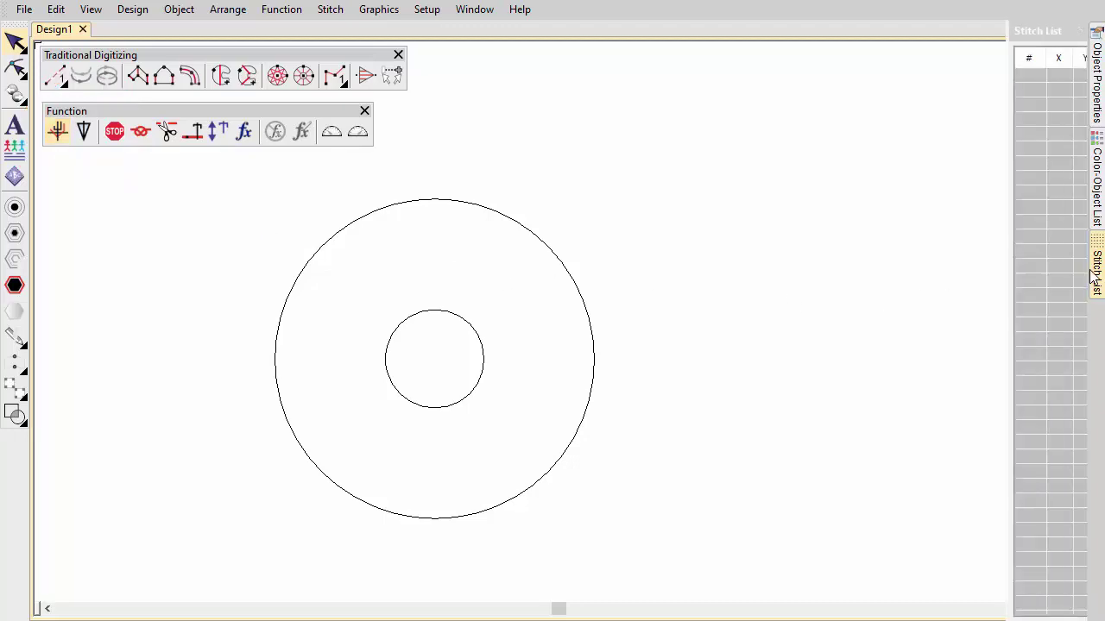
pyautogui.click(1062, 30)
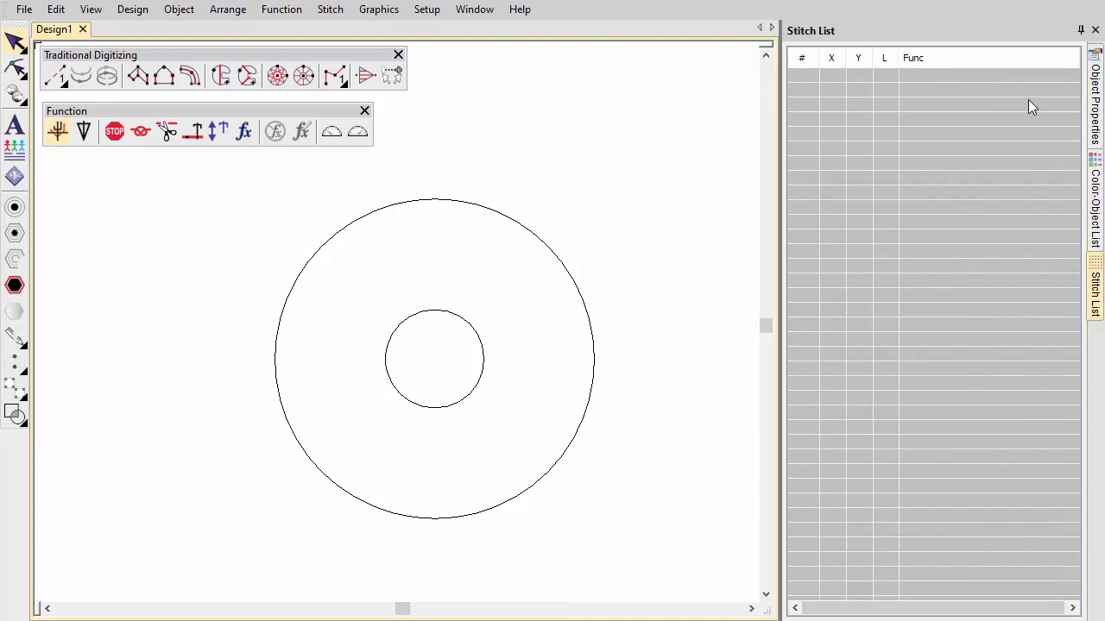
pyautogui.click(57, 79)
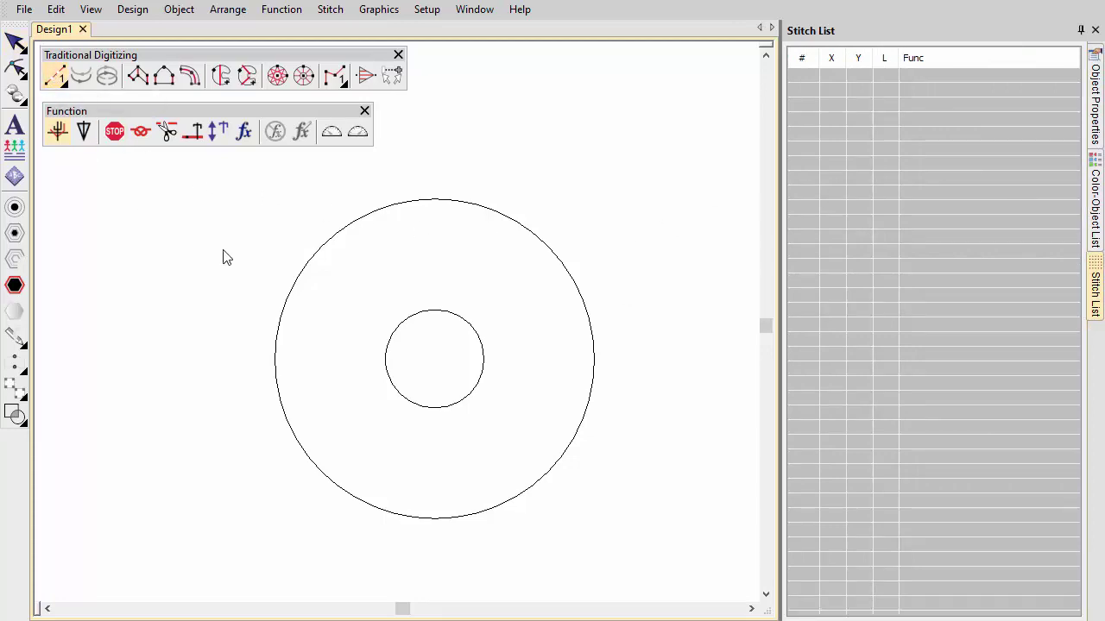
pyautogui.click(435, 207)
pyautogui.rightClick(585, 342)
pyautogui.rightClick(441, 514)
pyautogui.rightClick(283, 361)
pyautogui.rightClick(435, 208)
pyautogui.press('Return')
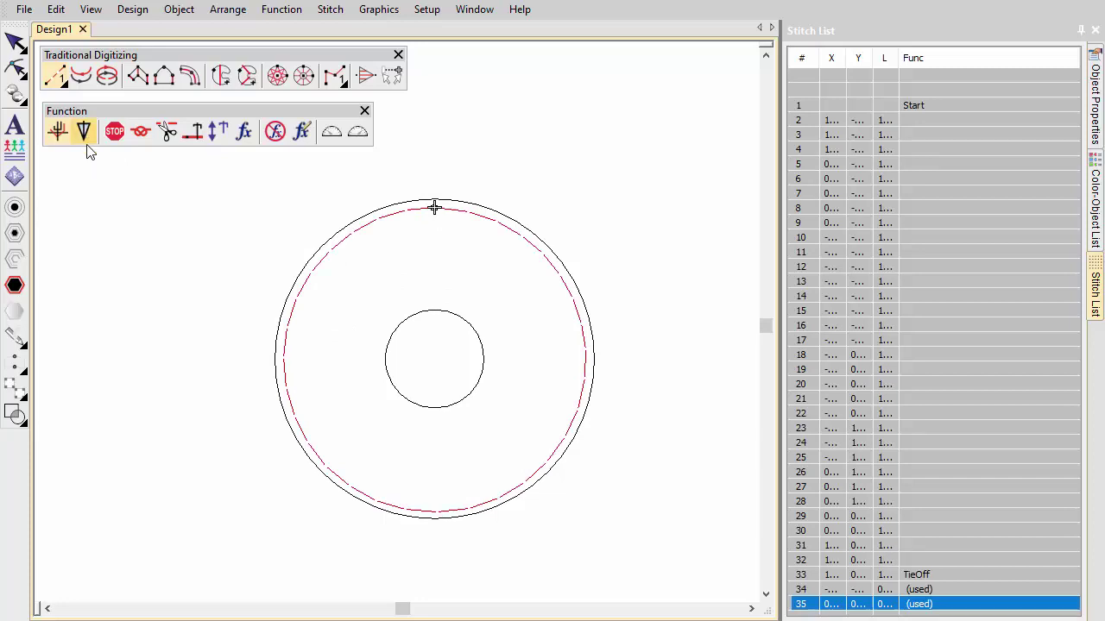
# - Draw two crossing borer lines through the centre, one vertical and one horizontal
pyautogui.click(429, 277)
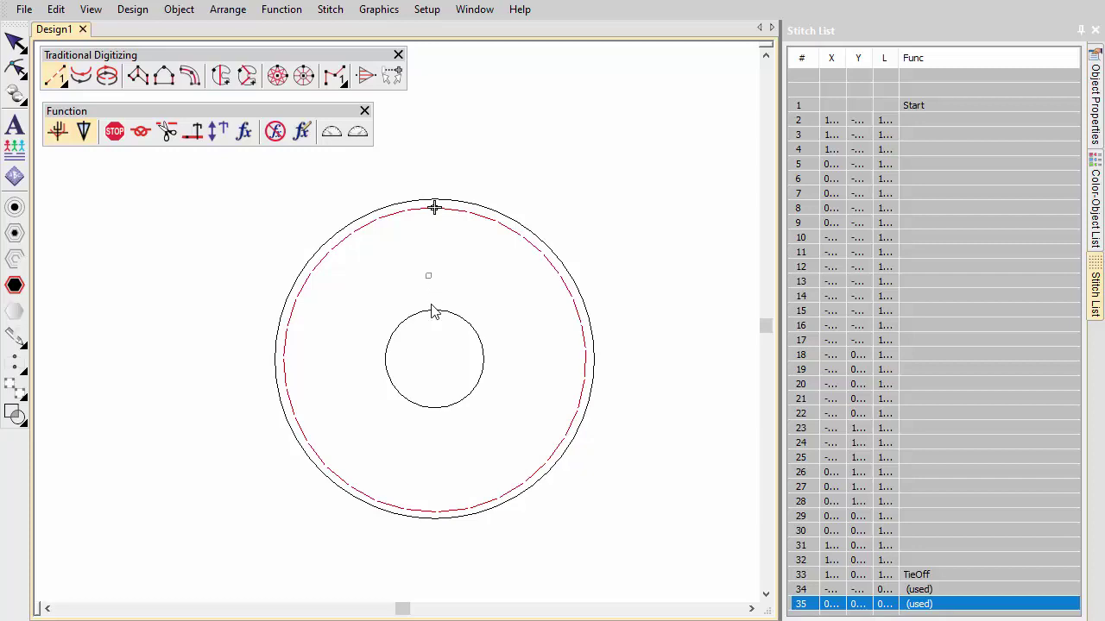
pyautogui.click(440, 444)
pyautogui.press('Return')
pyautogui.click(356, 361)
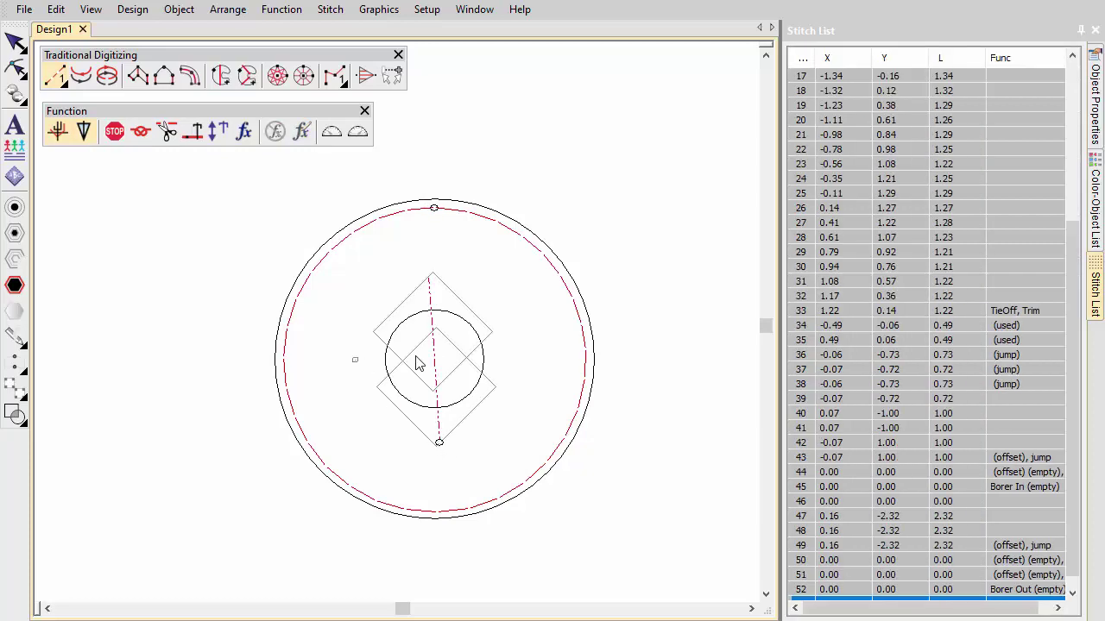
pyautogui.click(526, 346)
pyautogui.press('Return')
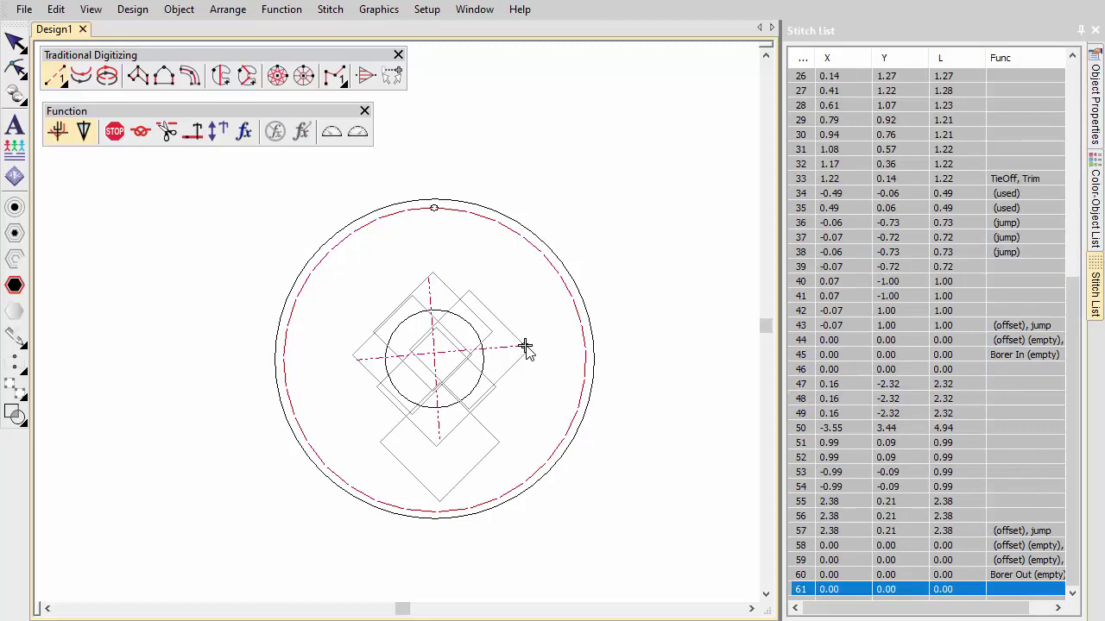
# - Select the whole design and set the outline run length to 1.00 mm
pyautogui.click(433, 296)
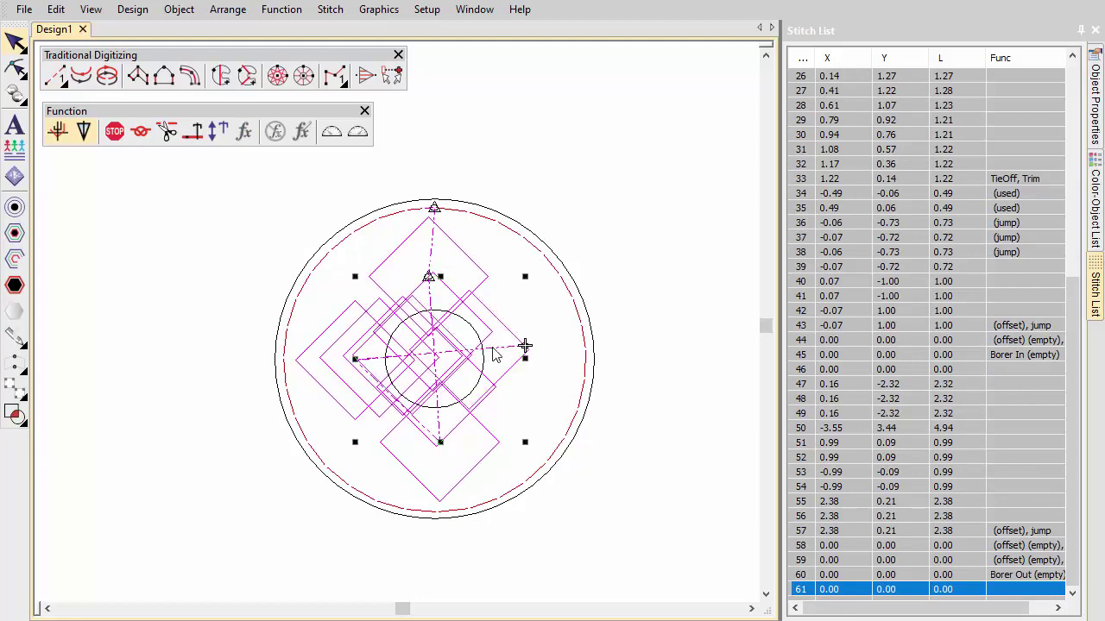
pyautogui.click(1097, 113)
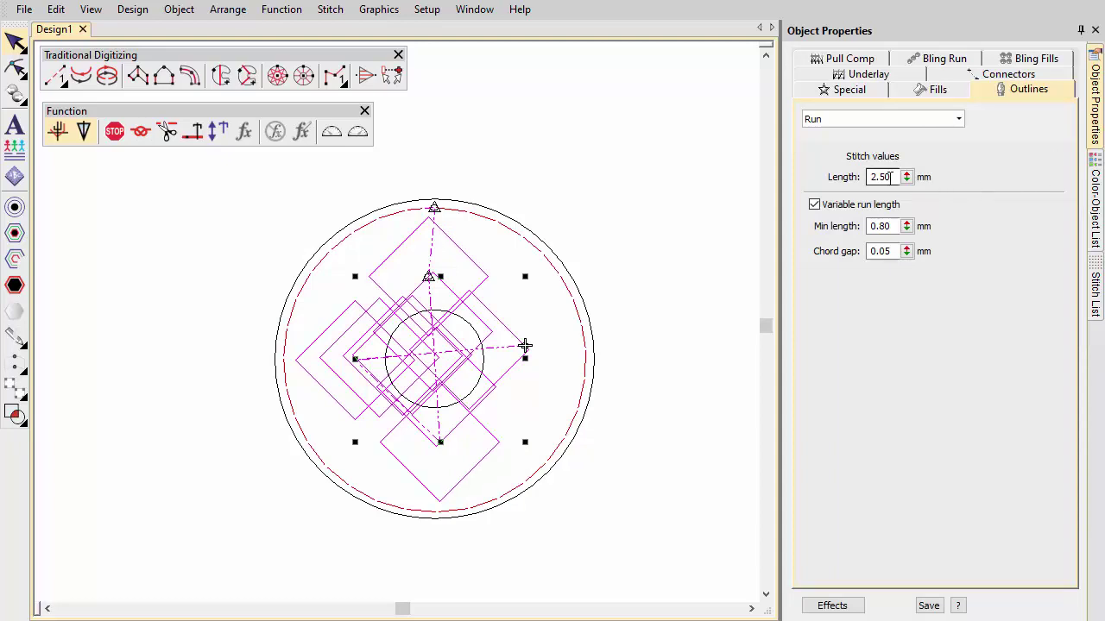
pyautogui.moveTo(894, 177); pyautogui.dragTo(868, 177)
pyautogui.write('1')
pyautogui.press('Return')
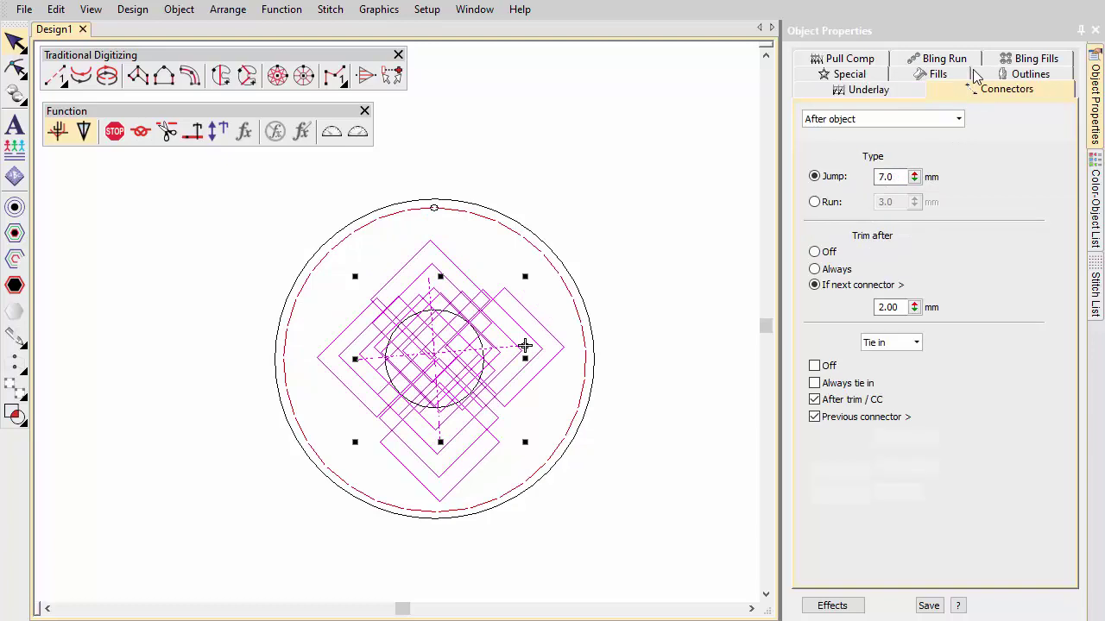
# - Switch off both tie-in and tie-off in the Connectors settings
pyautogui.click(976, 76)
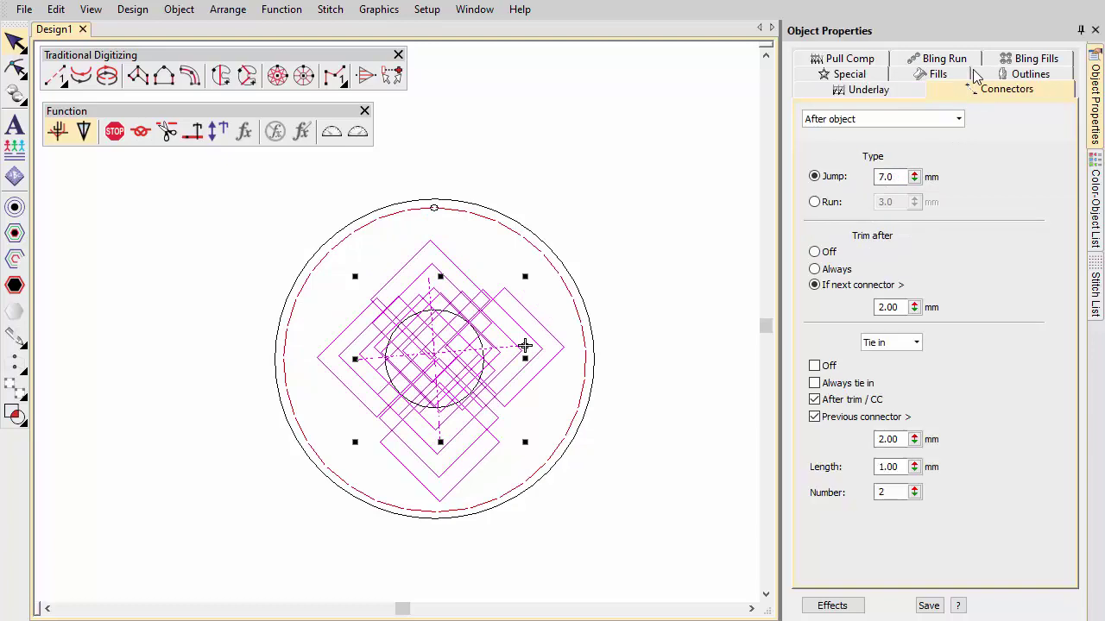
pyautogui.click(814, 365)
pyautogui.click(915, 343)
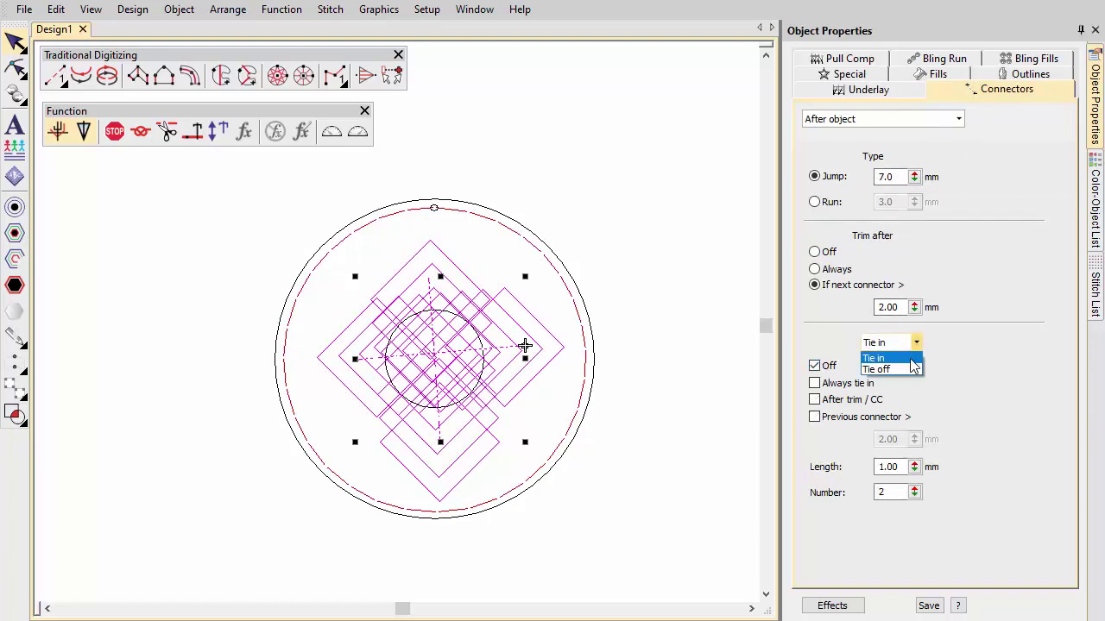
pyautogui.click(909, 370)
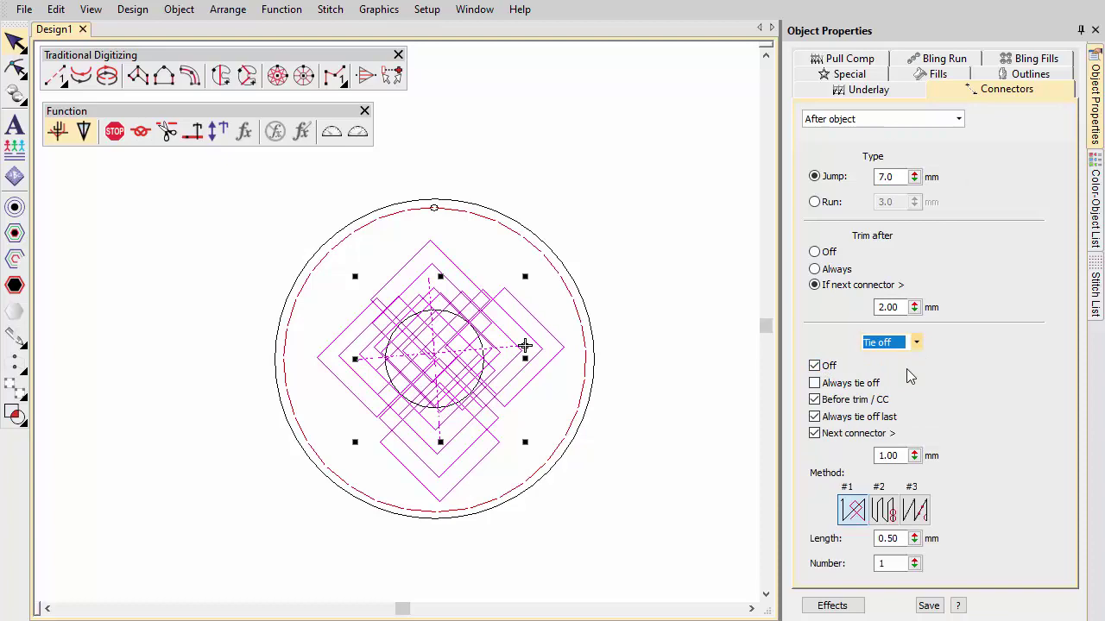
pyautogui.click(814, 366)
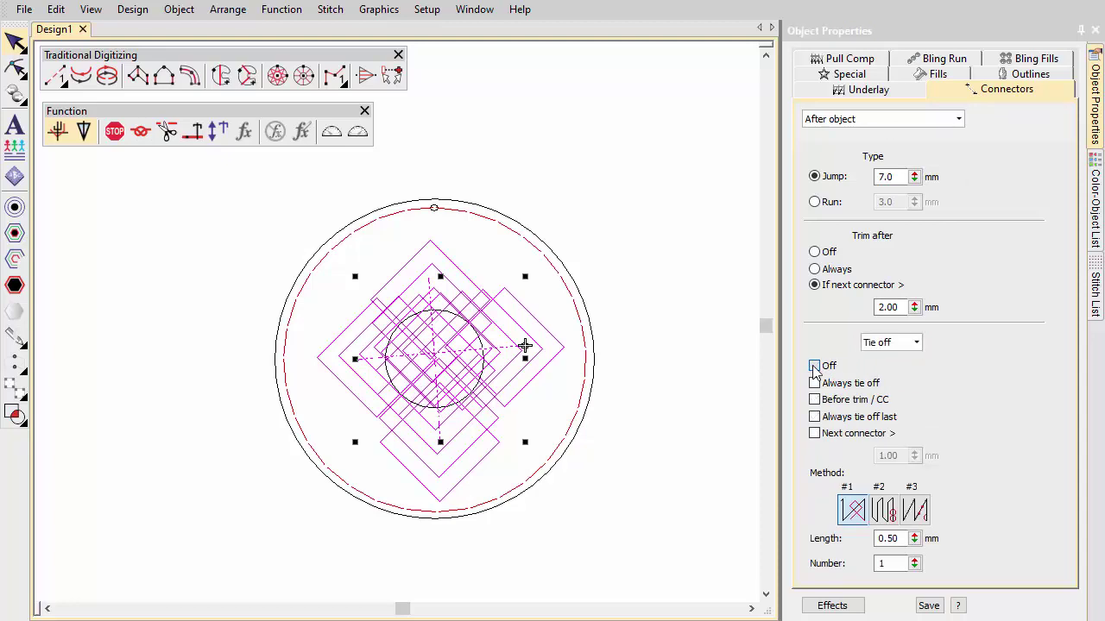
# - Digitize a ring from the centre out to the outer circle and make its fill Zigzag at 3.00 mm spacing
pyautogui.click(668, 386)
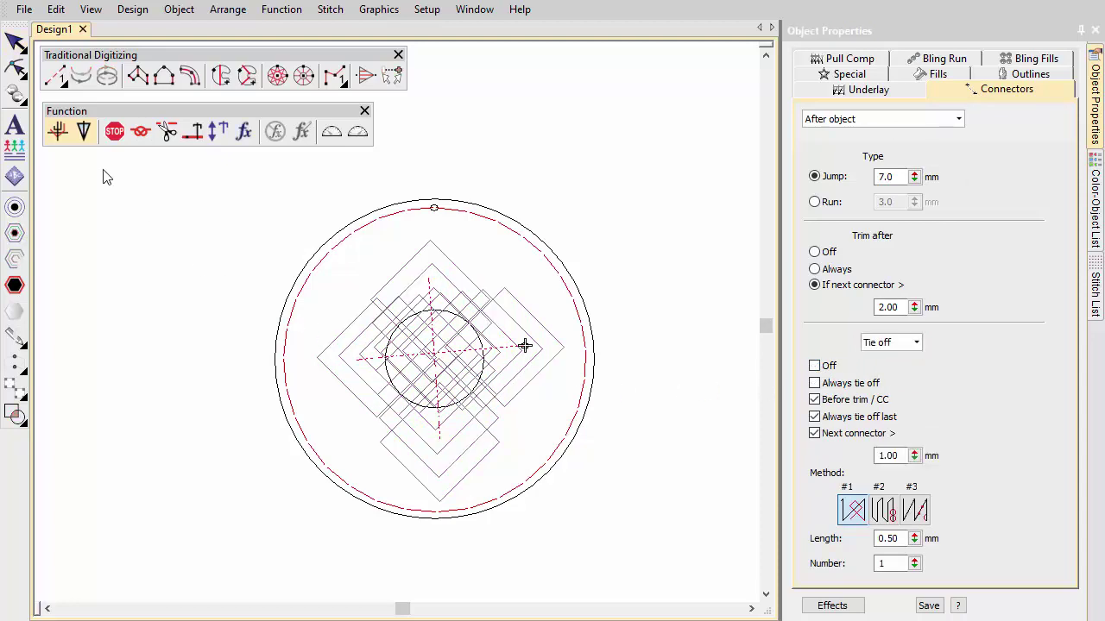
pyautogui.click(79, 136)
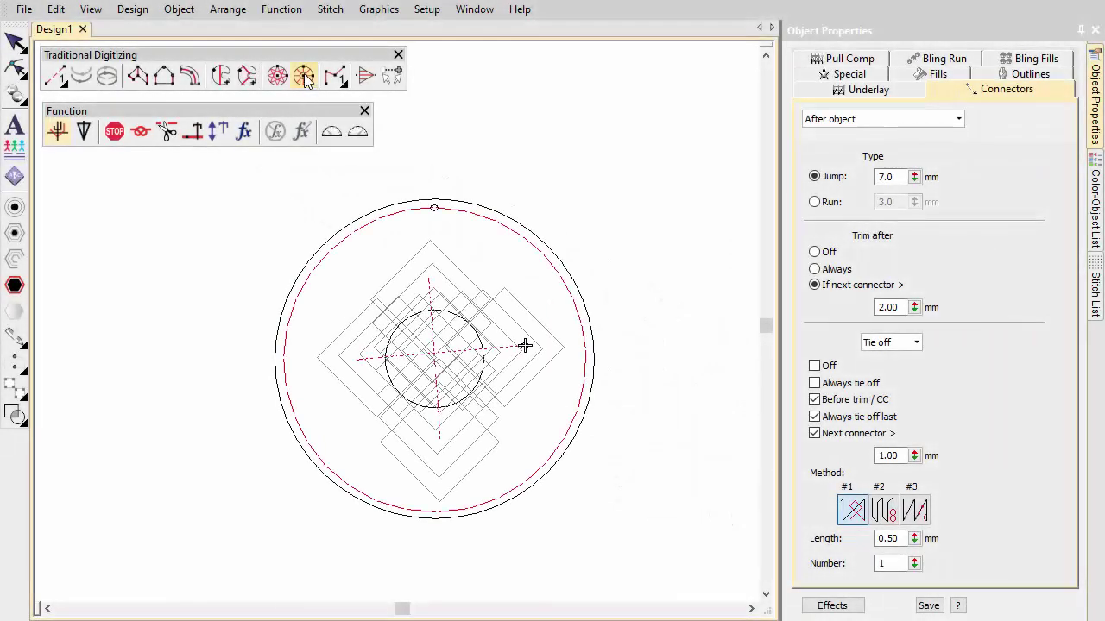
pyautogui.click(304, 76)
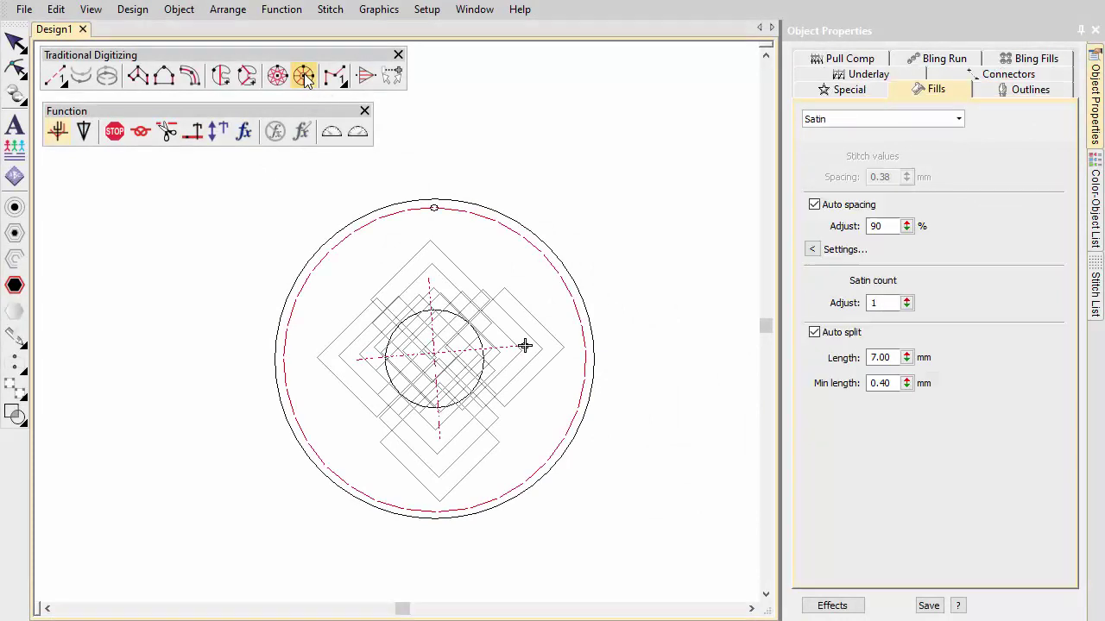
pyautogui.click(437, 366)
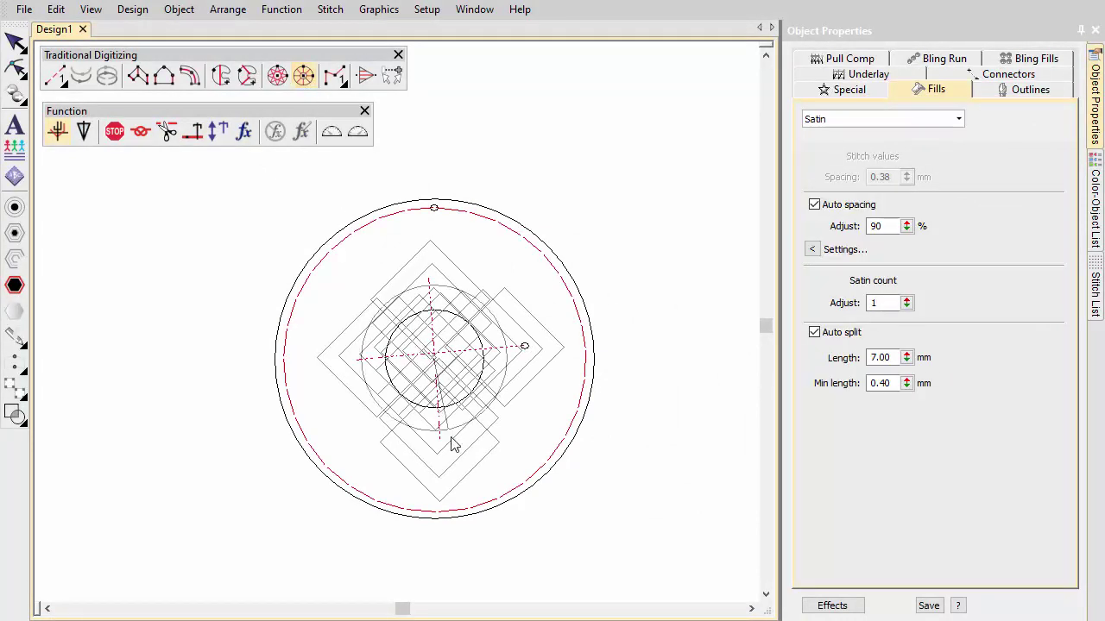
pyautogui.click(452, 525)
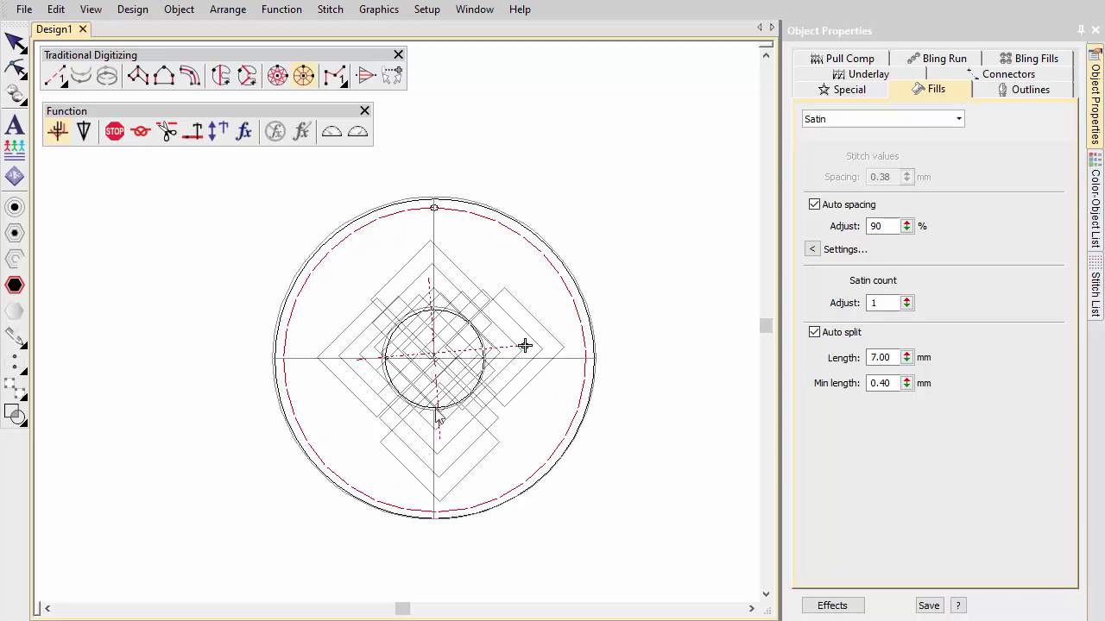
pyautogui.press('Return')
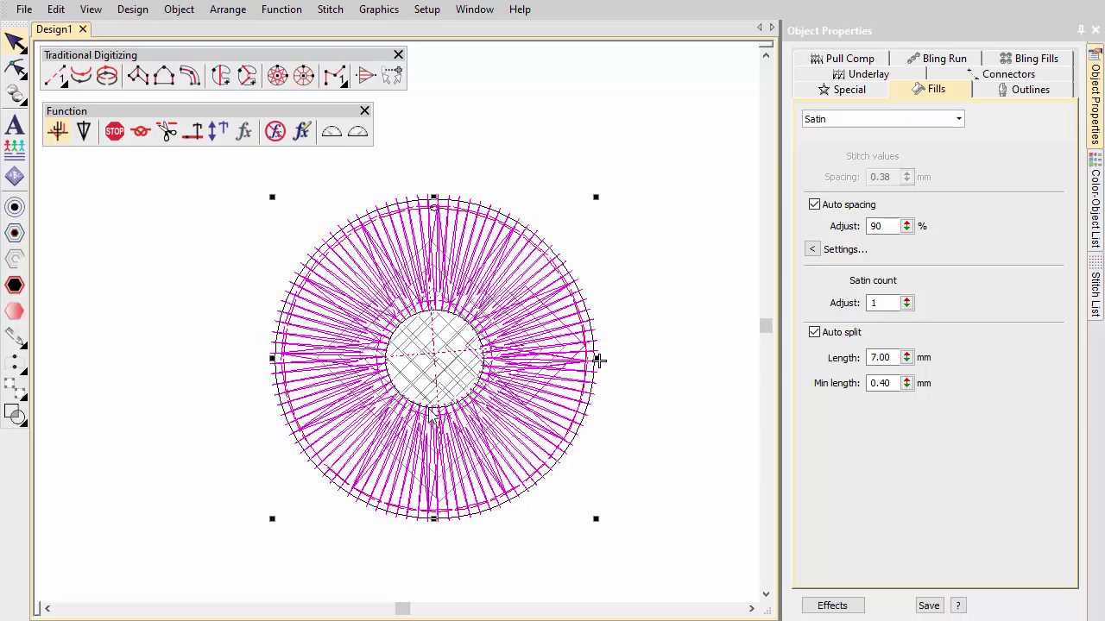
pyautogui.click(954, 120)
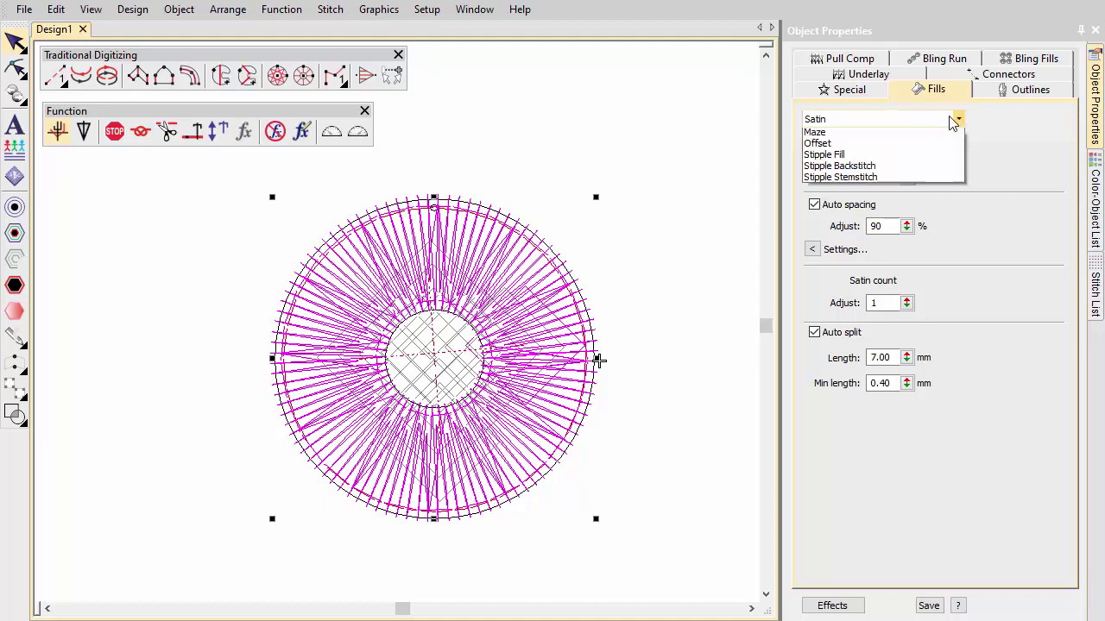
pyautogui.click(944, 166)
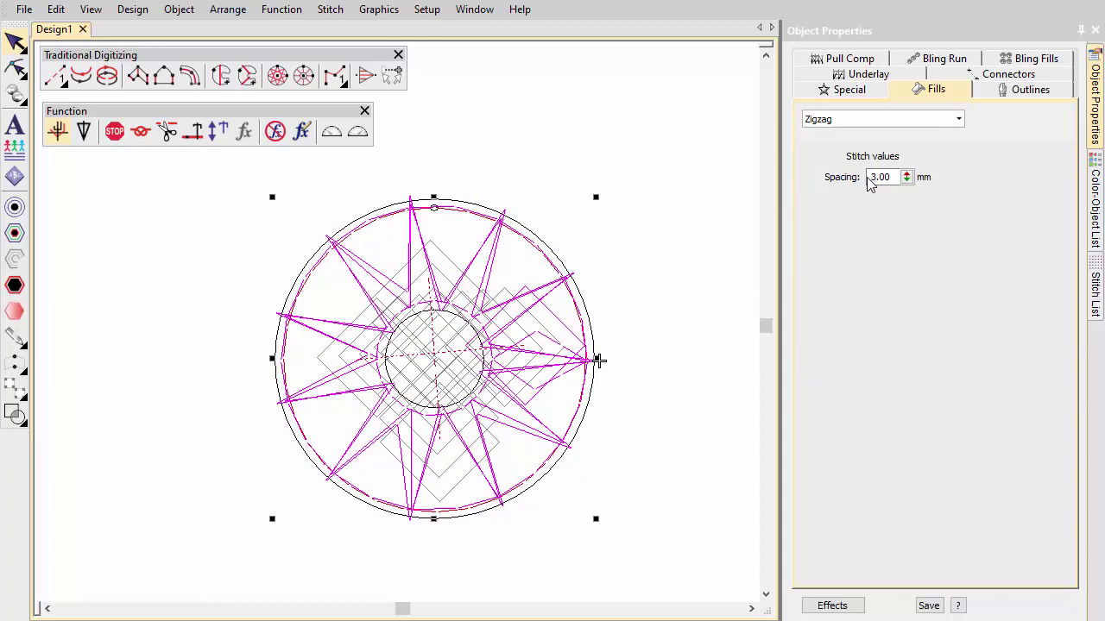
# - Turn off the ring's first underlay and drag the inner circle's top node downward
pyautogui.click(867, 75)
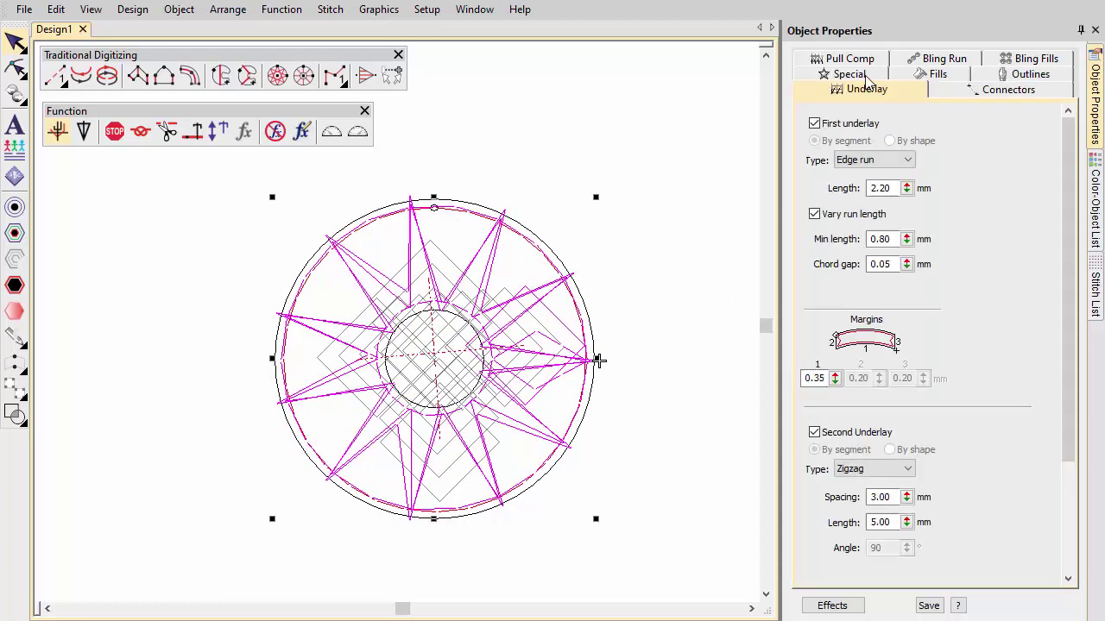
pyautogui.click(836, 127)
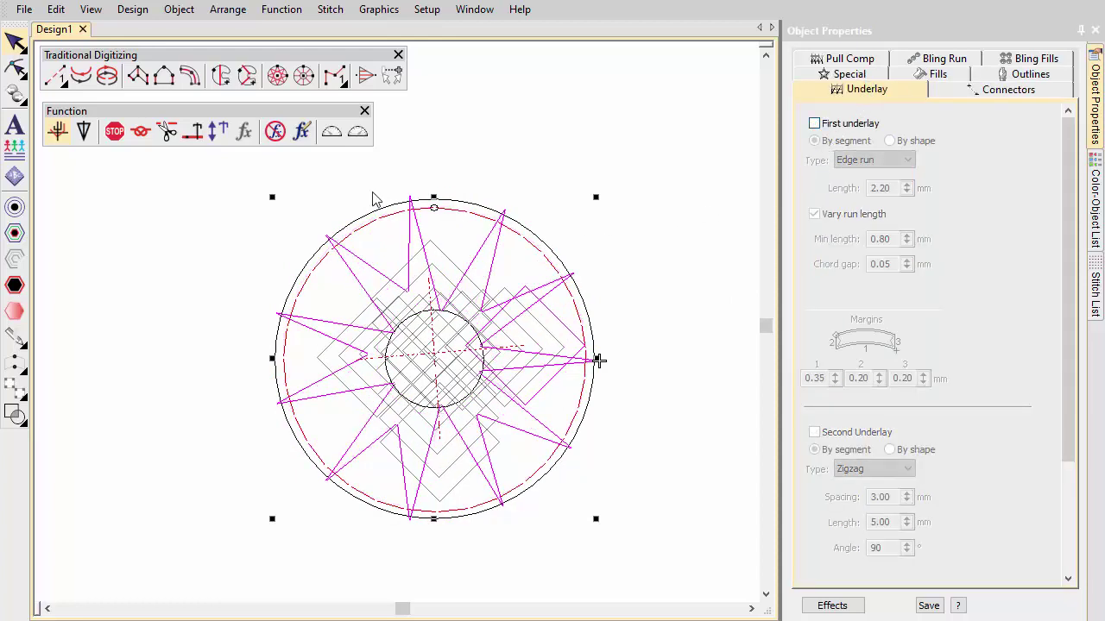
pyautogui.click(18, 76)
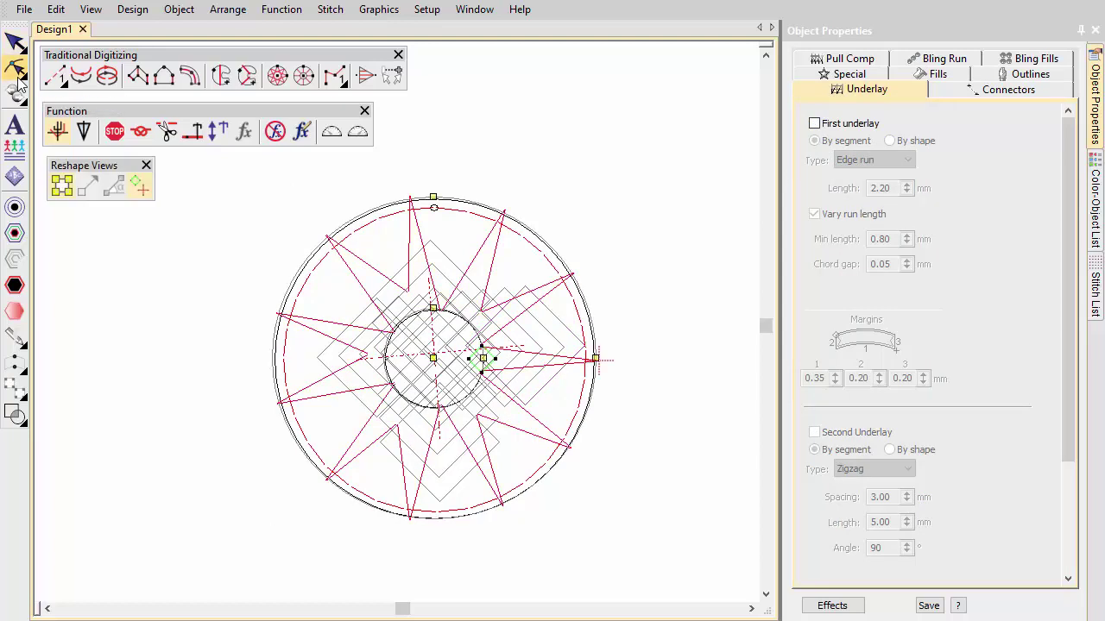
pyautogui.moveTo(433, 309); pyautogui.dragTo(444, 354)
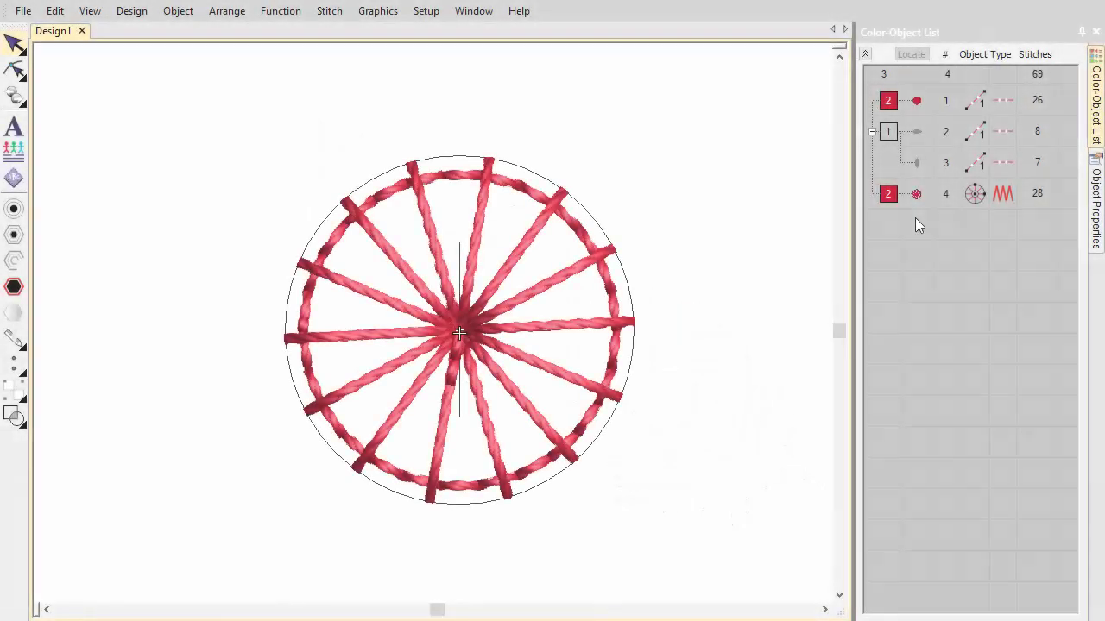
# - Duplicate the zigzag ring, object 4, with Edit > Duplicate
pyautogui.click(916, 197)
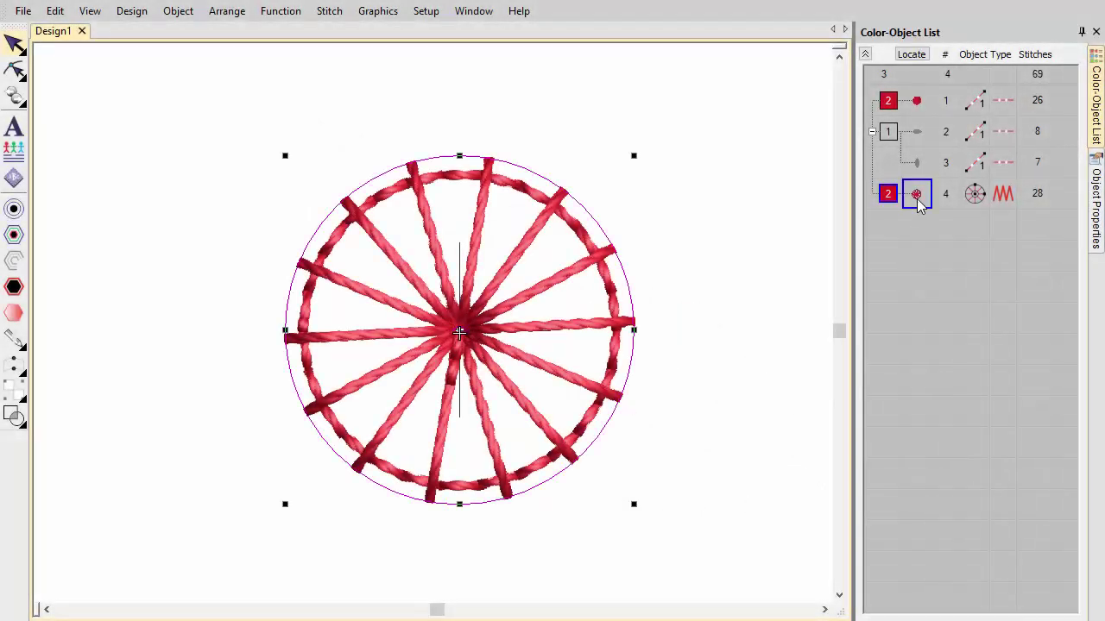
pyautogui.click(54, 10)
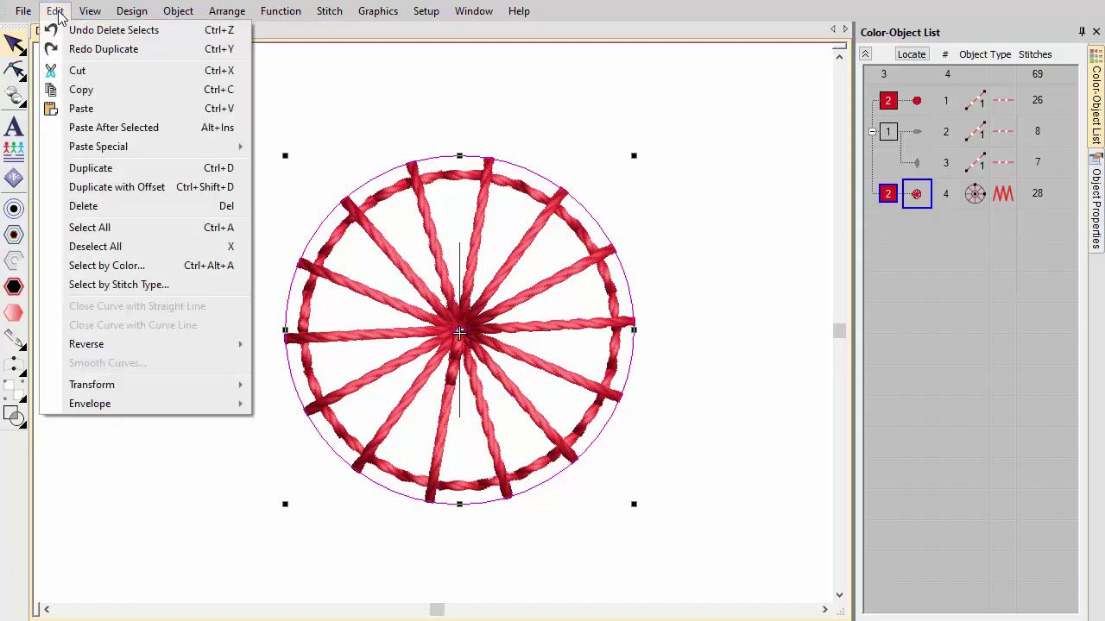
pyautogui.click(78, 170)
# - Change the copy's fill type to Satin, then select object 5 in the list
pyautogui.click(1096, 207)
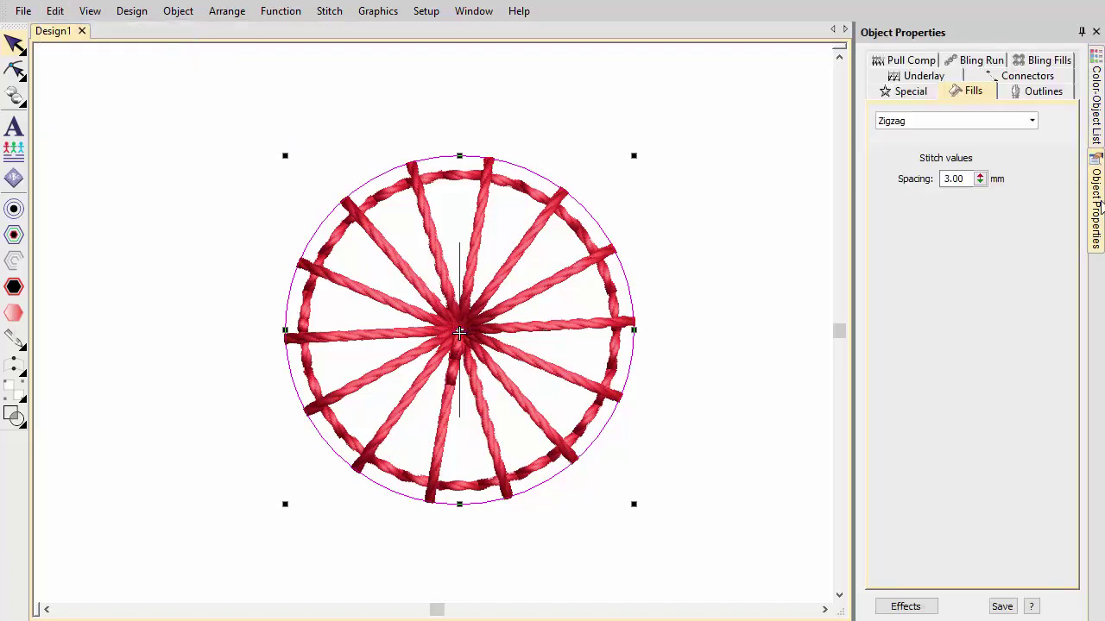
pyautogui.click(1031, 121)
pyautogui.click(1018, 135)
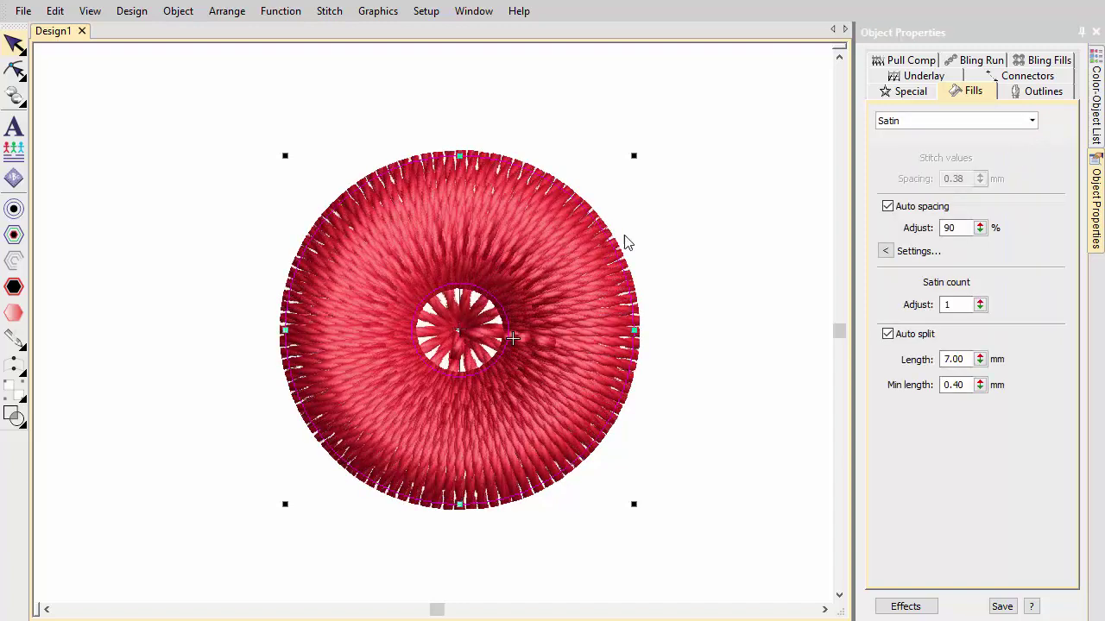
pyautogui.click(920, 78)
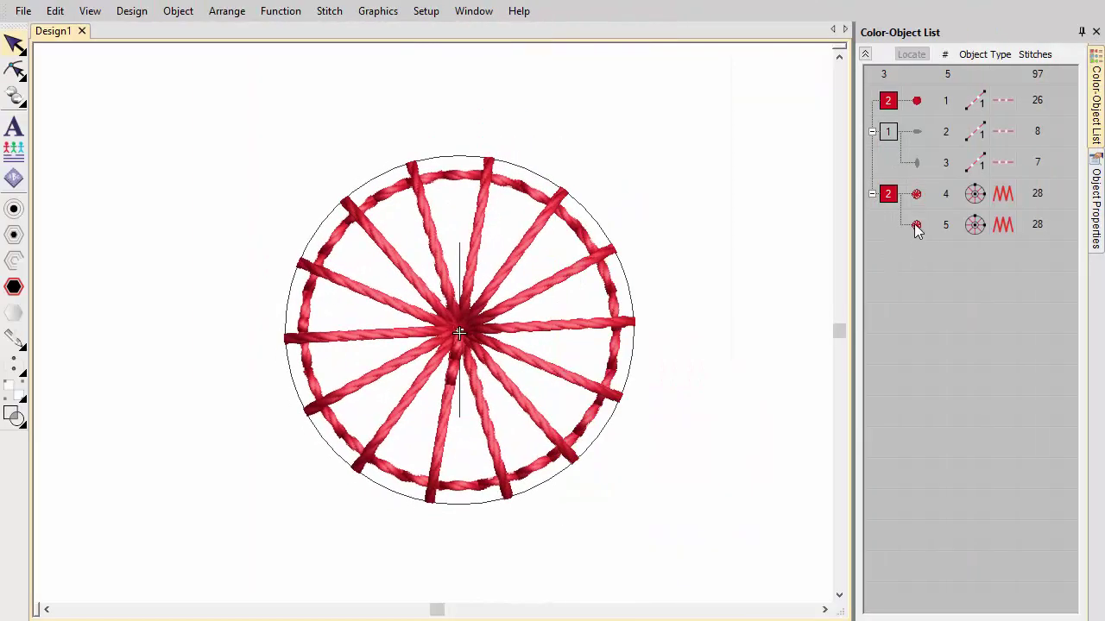
pyautogui.click(916, 226)
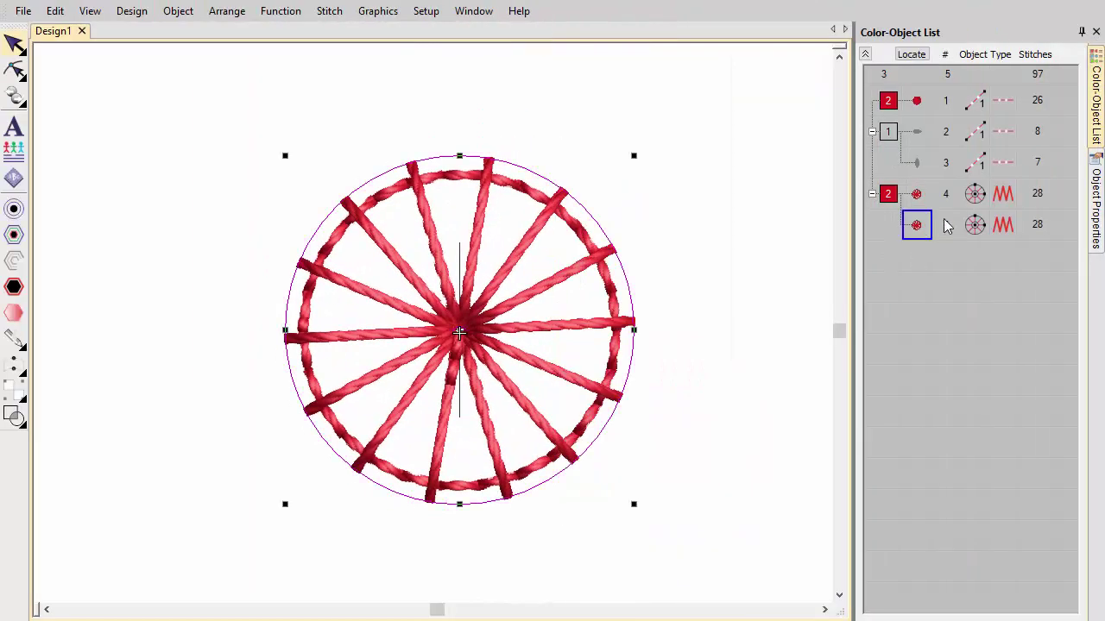
pyautogui.click(1097, 194)
# - Set the copy's zigzag spacing to 1.00 mm
pyautogui.doubleClick(953, 179)
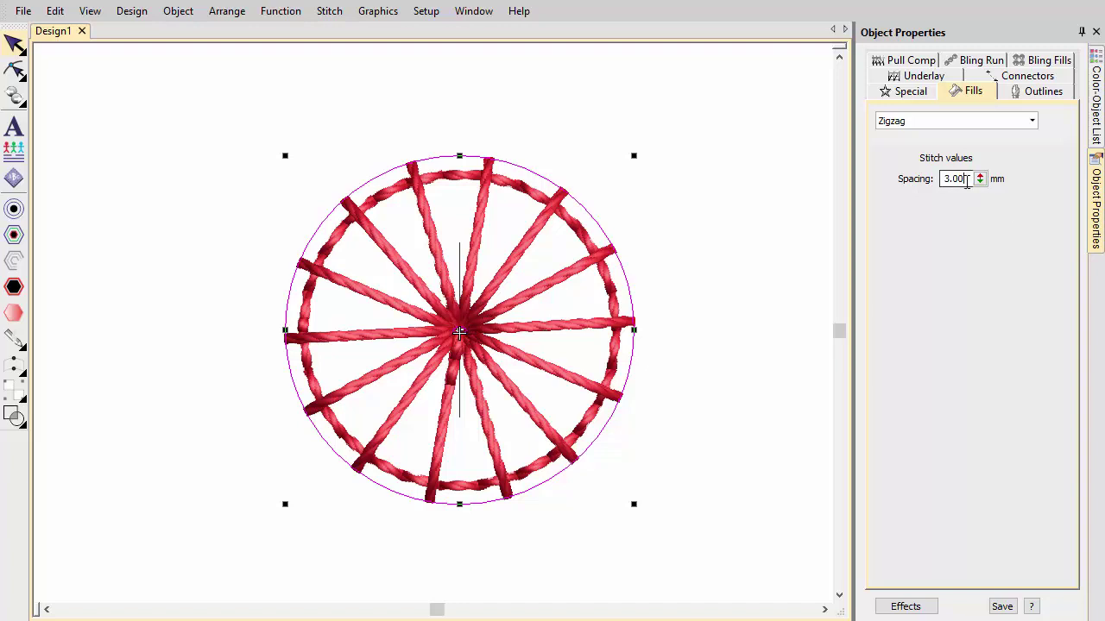
pyautogui.write('1')
pyautogui.press('Return')
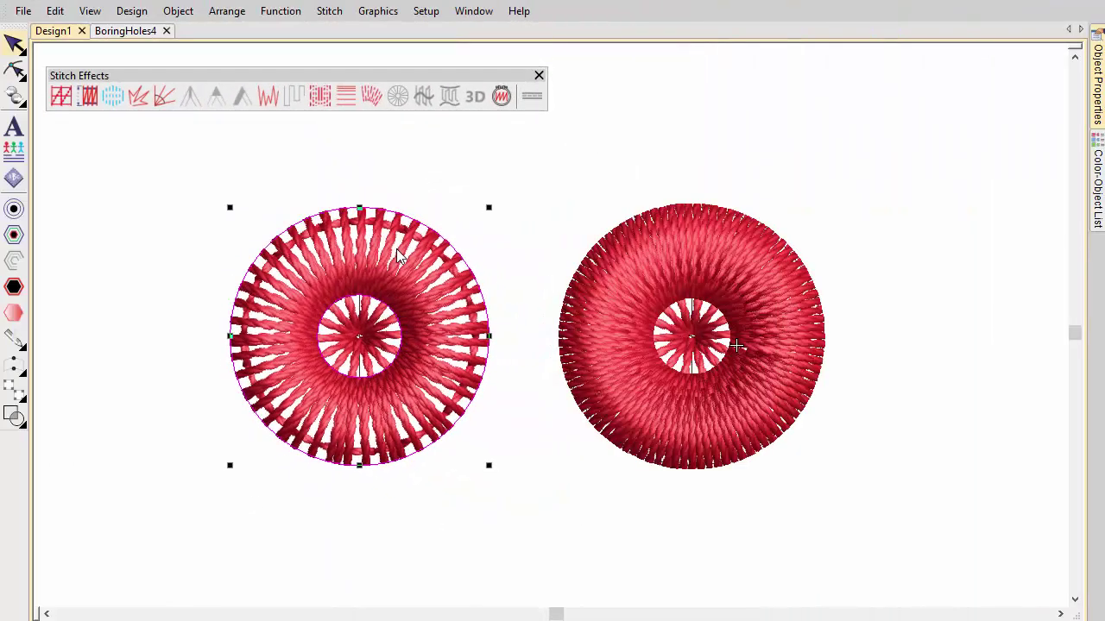
# - Apply the Hand Stitch effect to both the left and right rings
pyautogui.click(505, 103)
pyautogui.click(627, 262)
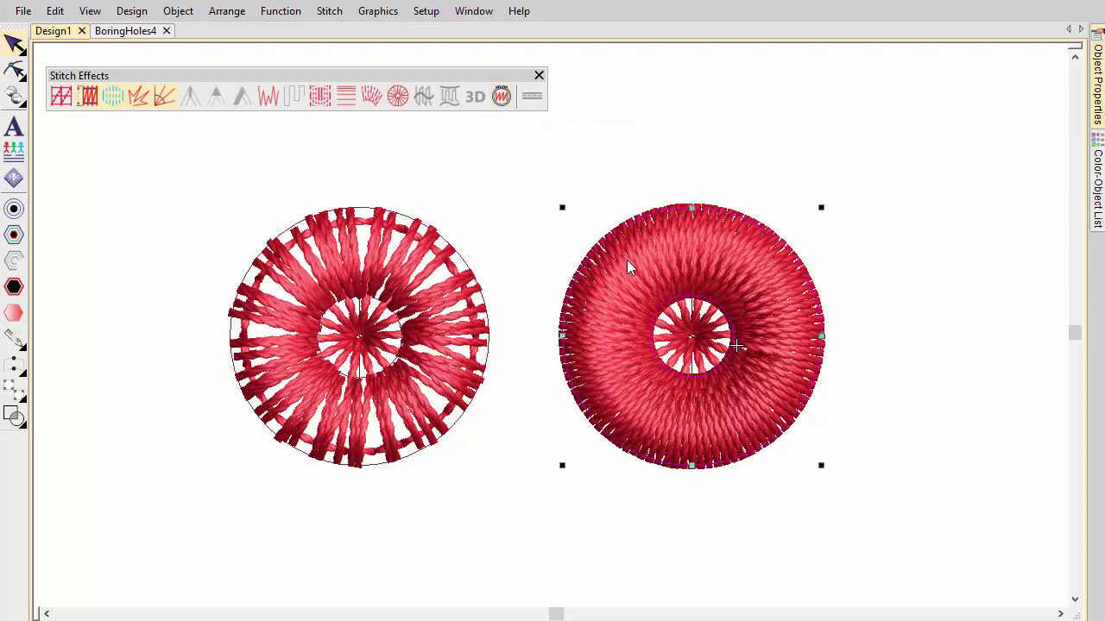
pyautogui.click(501, 98)
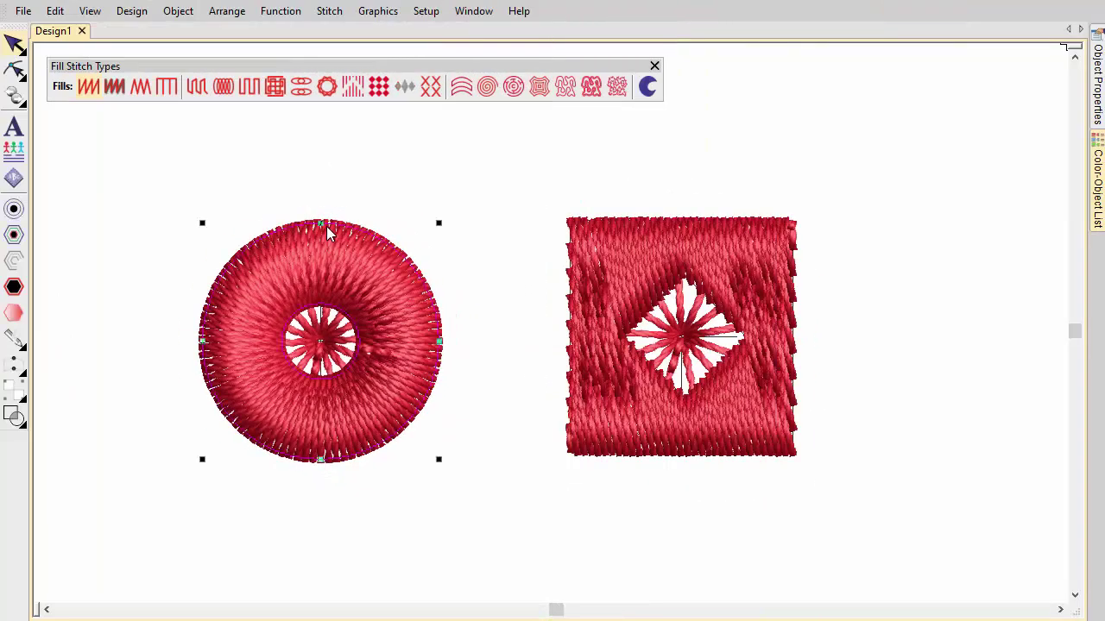
# - Apply the radial fill to both the circle and the square
pyautogui.click(330, 94)
pyautogui.click(579, 265)
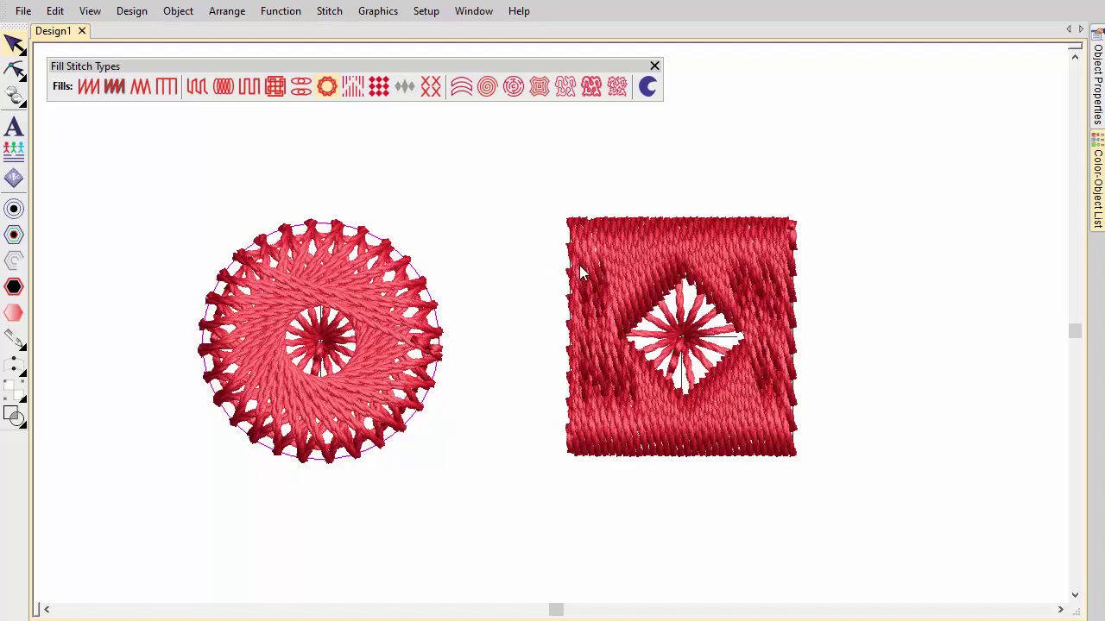
pyautogui.click(331, 89)
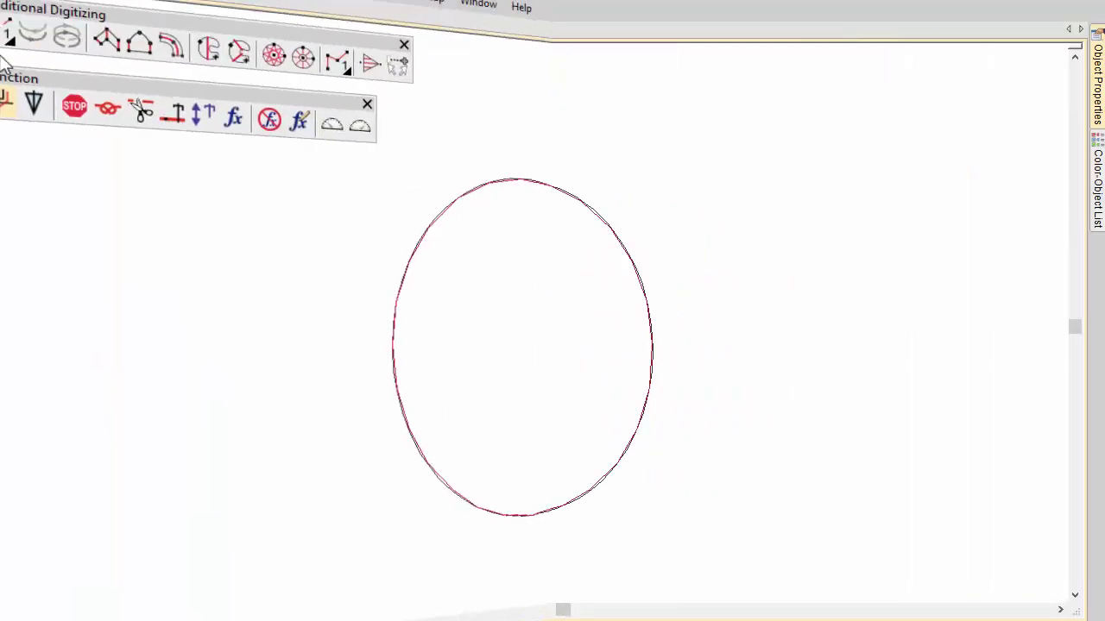
# - Digitize the oval outline as a run with Borers turned on, generating the bored ring
pyautogui.click(57, 86)
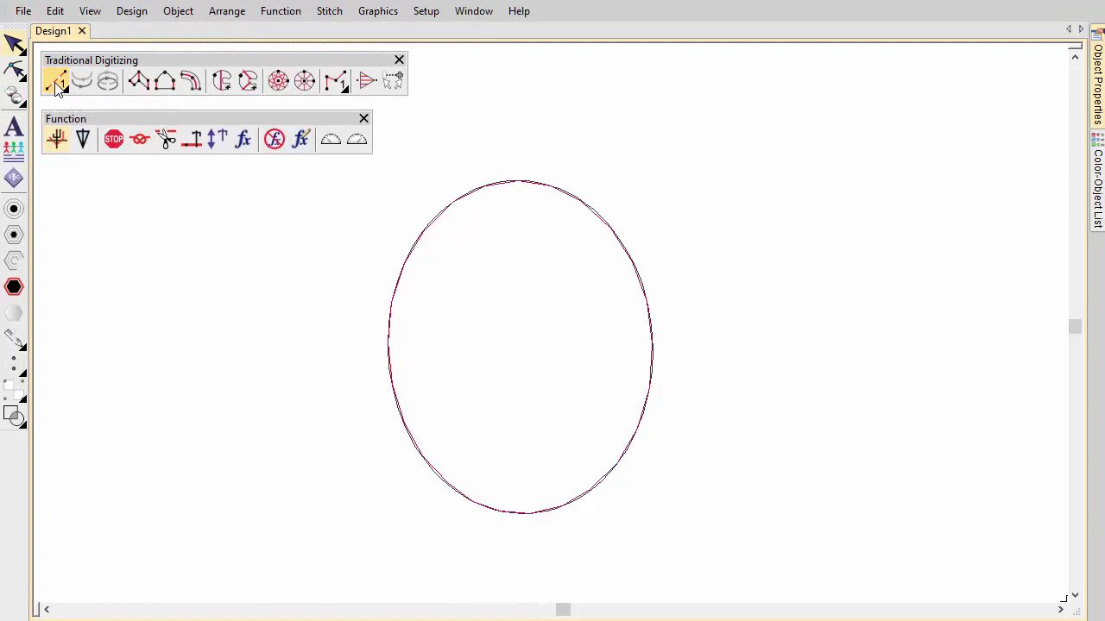
pyautogui.click(83, 139)
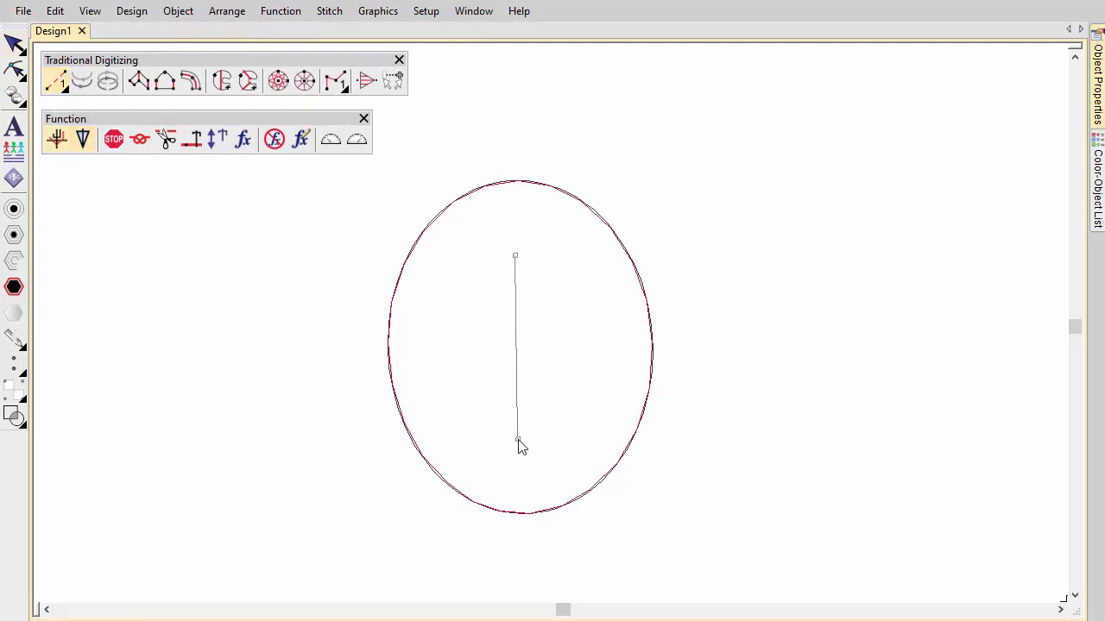
pyautogui.click(518, 444)
pyautogui.press('Return')
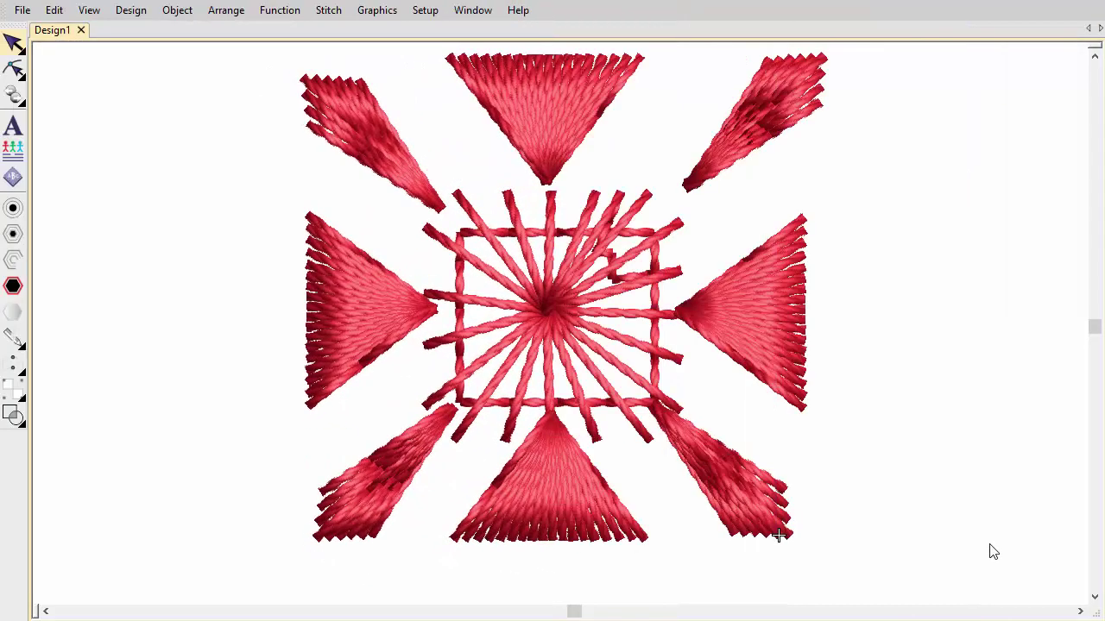
pyautogui.moveTo(779, 535); pyautogui.dragTo(675, 443)
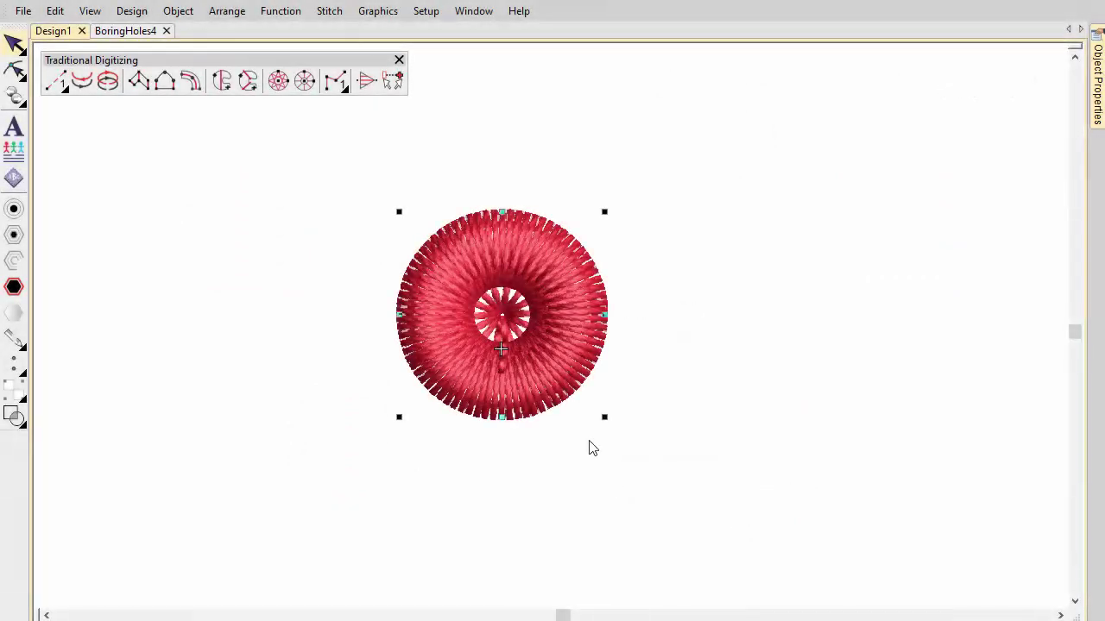
# - Create motif 'Hole1' in the Borer Holes set, keeping other functions in it
pyautogui.click(195, 16)
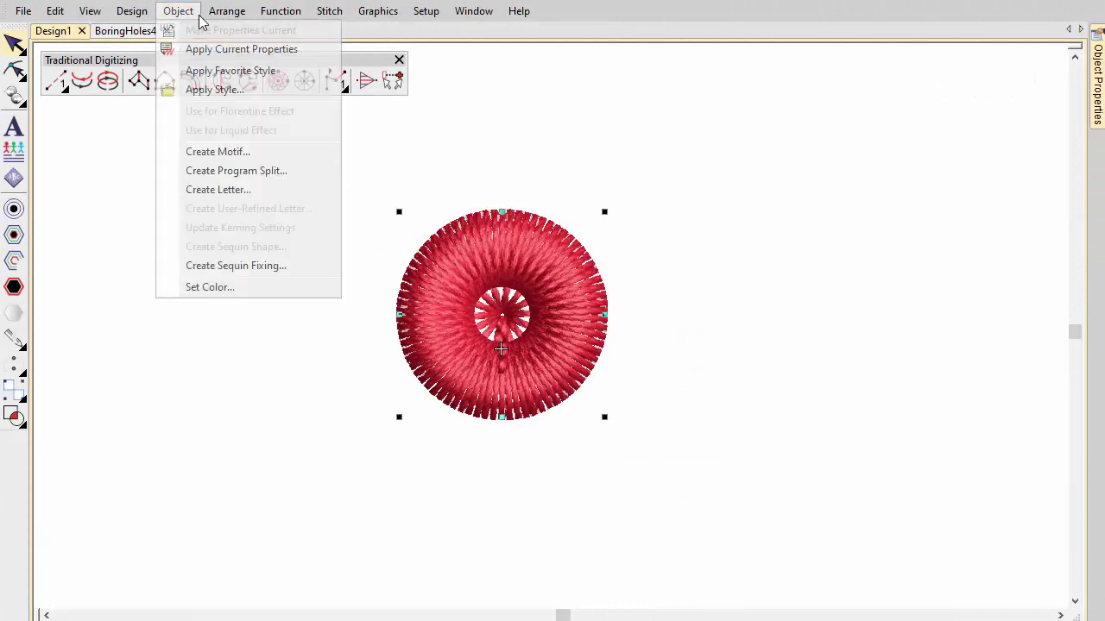
pyautogui.click(215, 156)
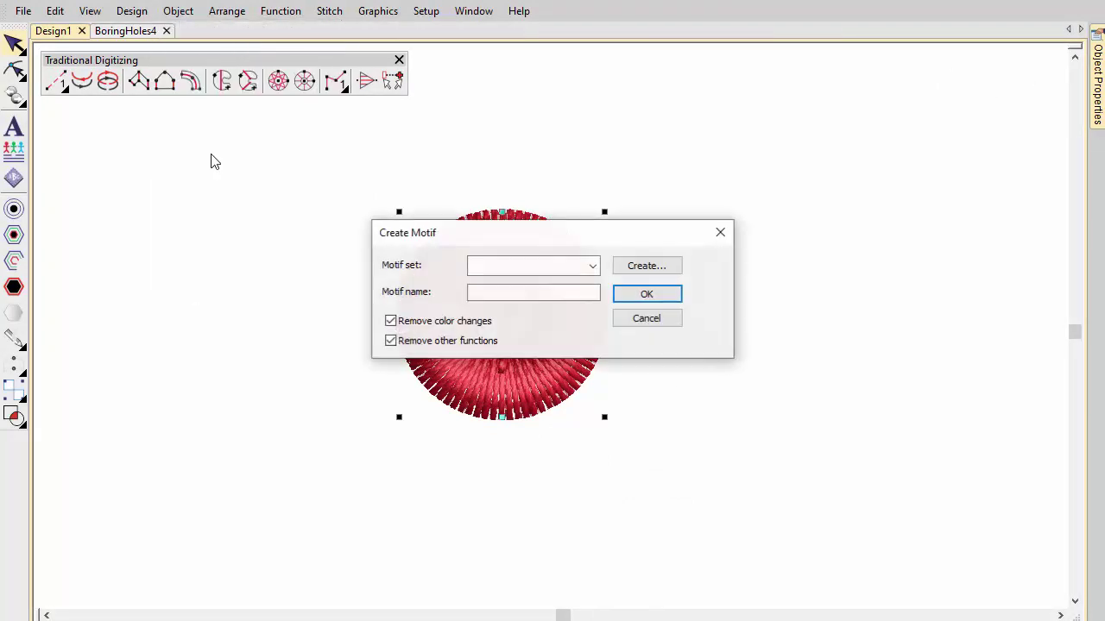
pyautogui.click(584, 275)
pyautogui.click(587, 284)
pyautogui.click(576, 294)
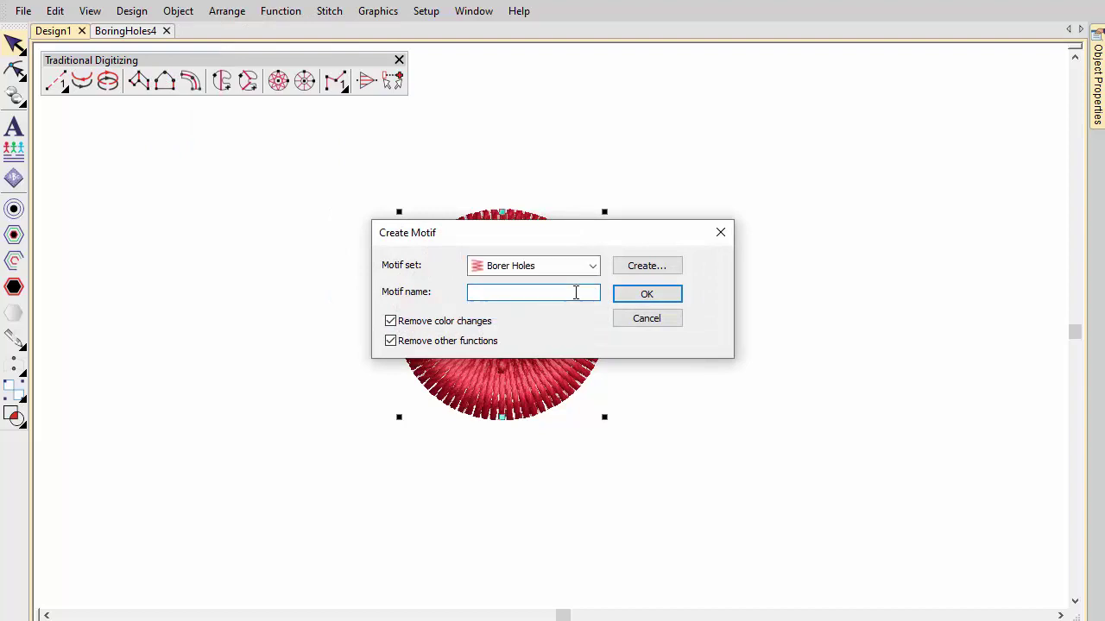
pyautogui.write('Hole1')
pyautogui.click(390, 342)
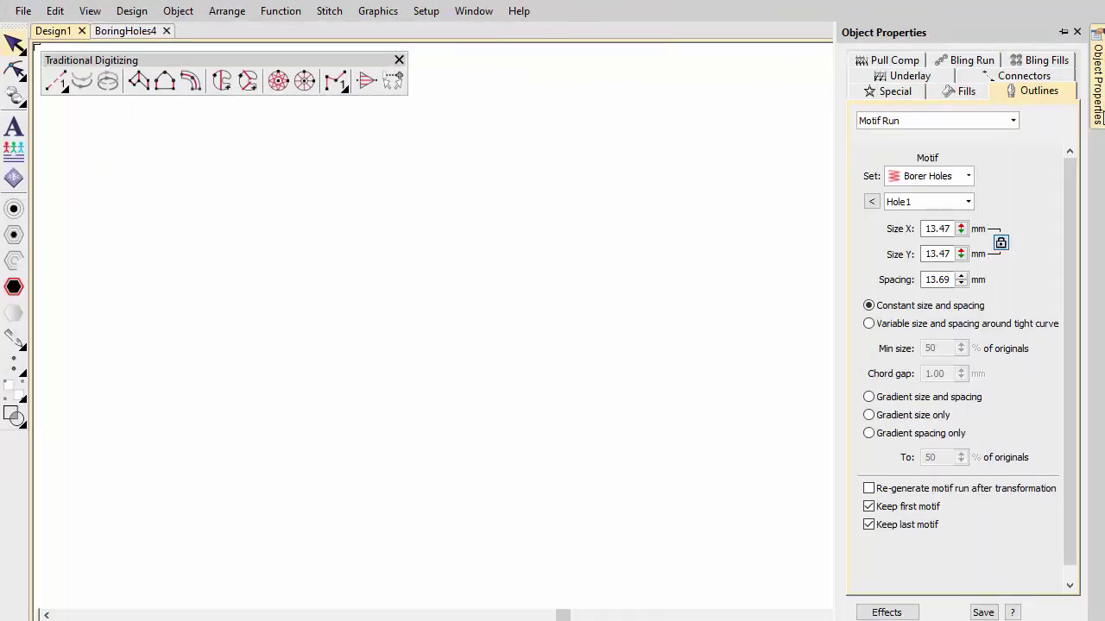
# - Stamp three Hole1 borer-hole motifs from the Borer Holes set in a row
pyautogui.click(870, 202)
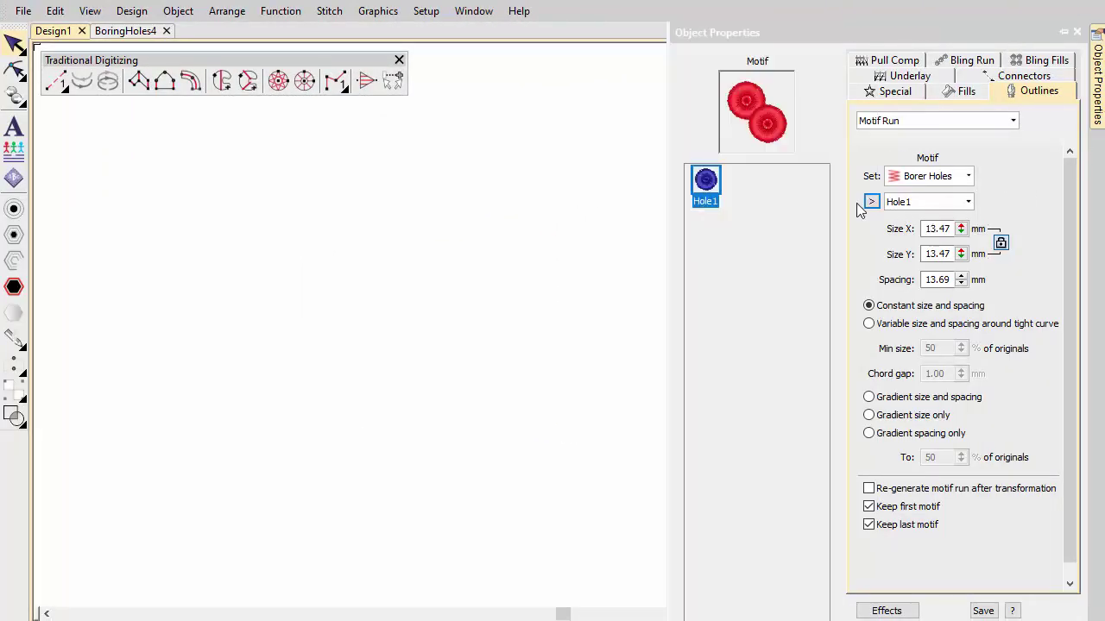
pyautogui.click(365, 82)
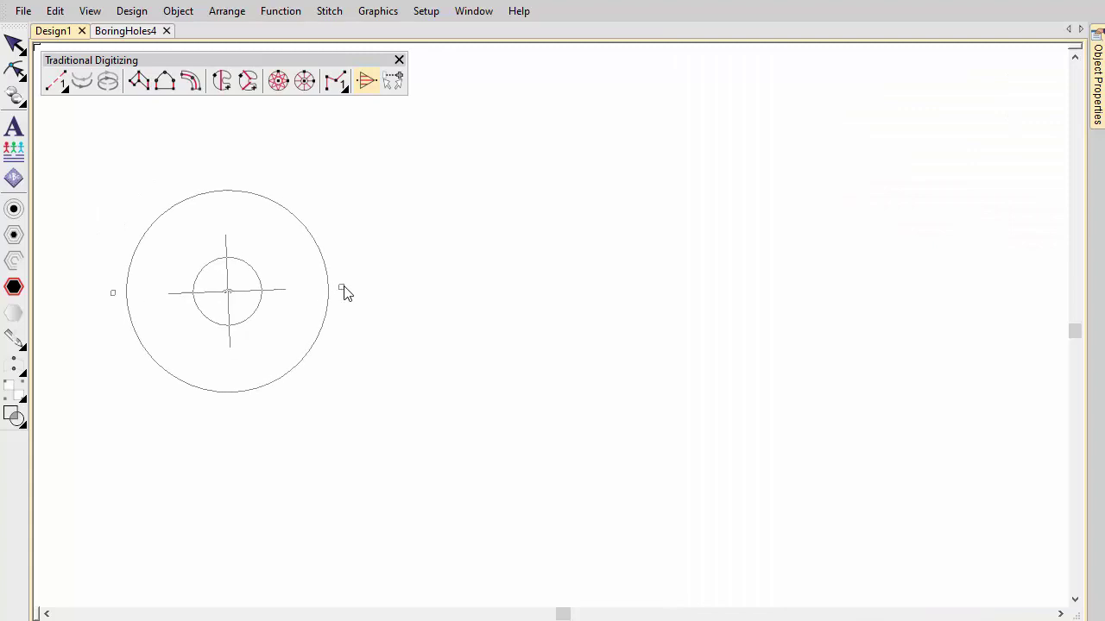
pyautogui.click(400, 291)
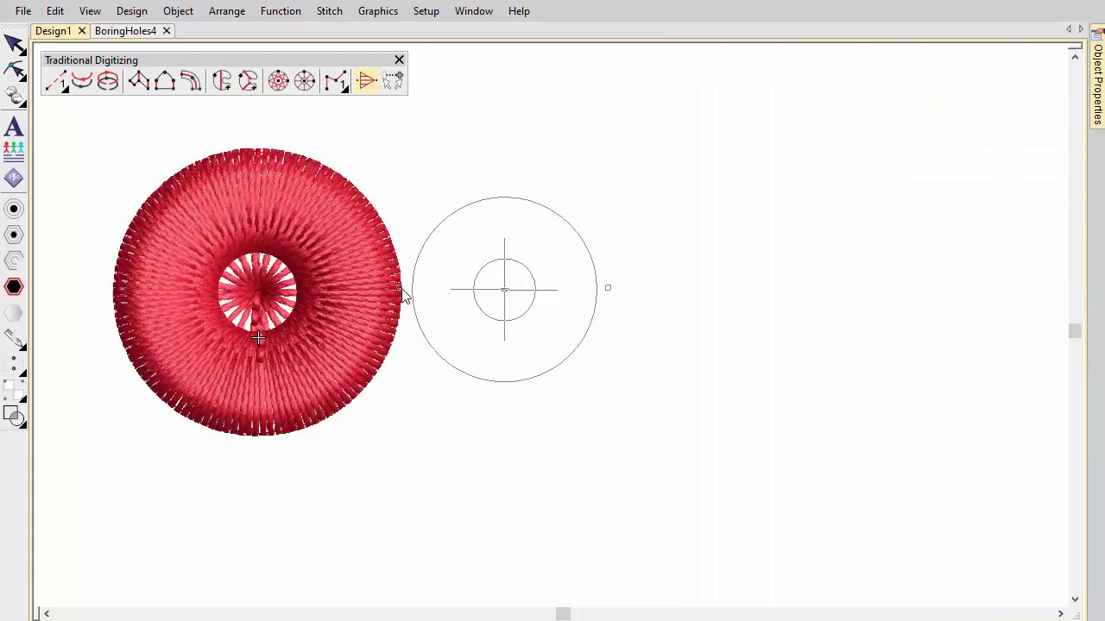
pyautogui.click(453, 291)
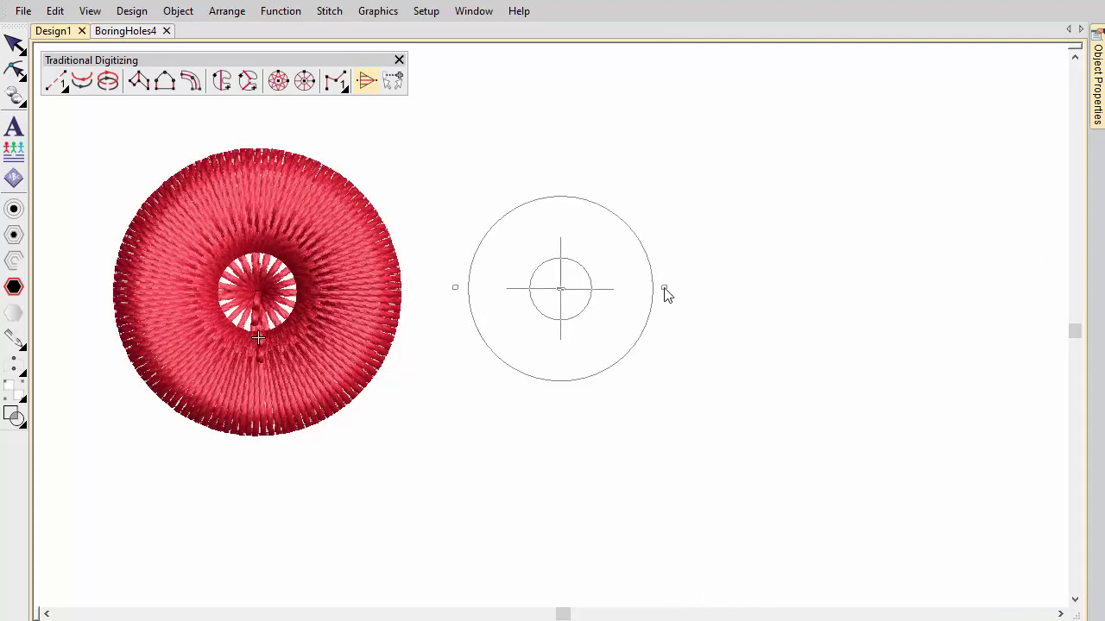
pyautogui.click(664, 290)
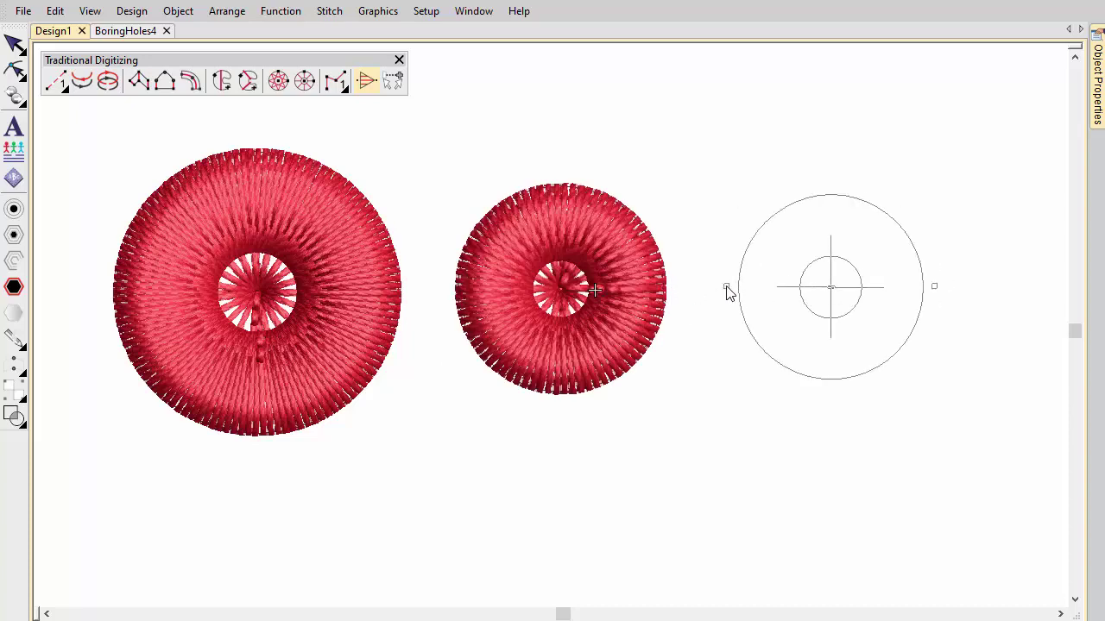
pyautogui.click(894, 292)
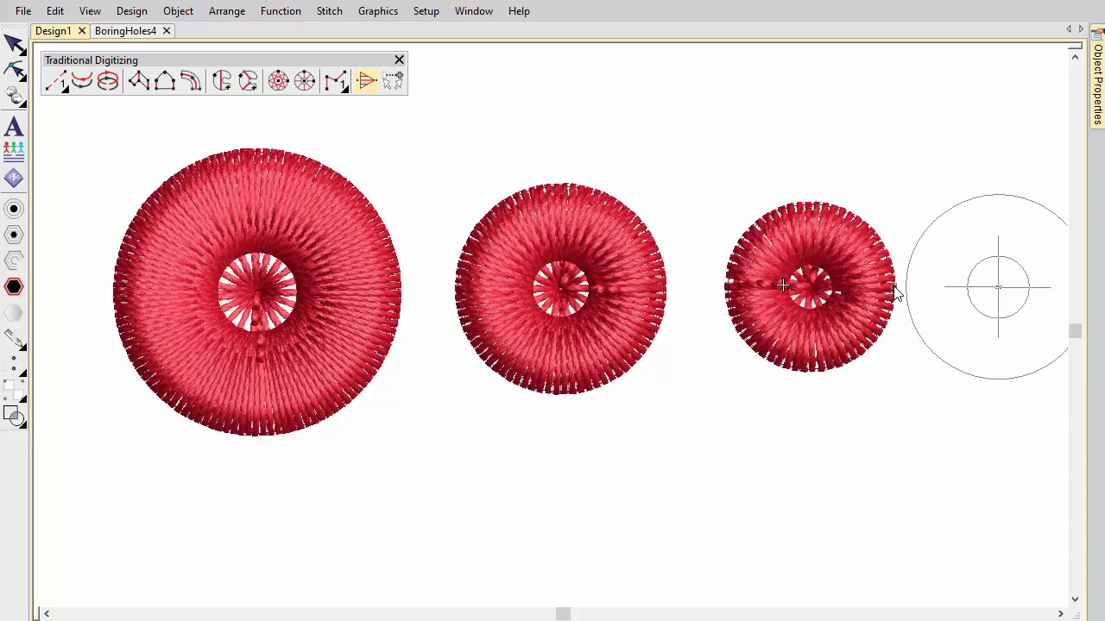
pyautogui.press('Escape')
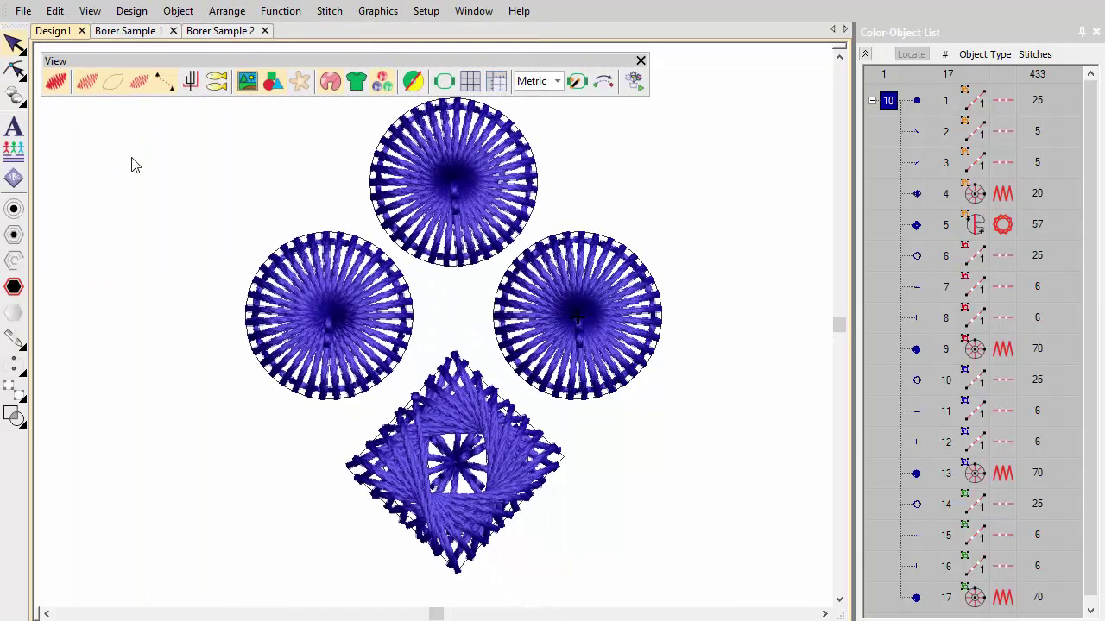
# - Switch to plain stitch-line view and ungroup the diamond and left circle groups
pyautogui.press('t')
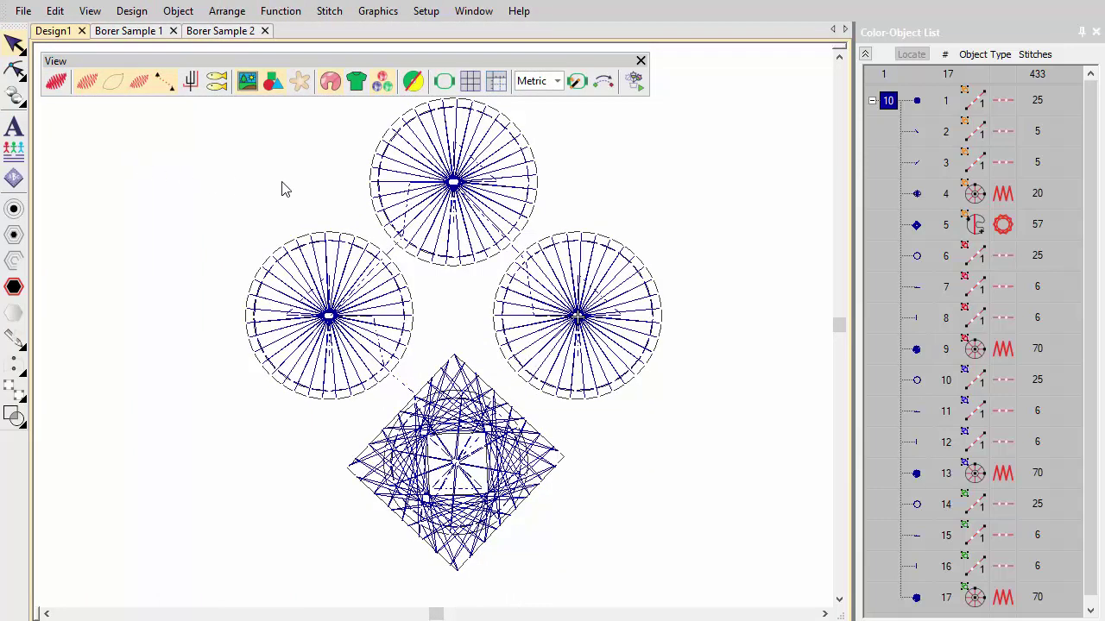
pyautogui.click(918, 106)
pyautogui.rightClick(920, 109)
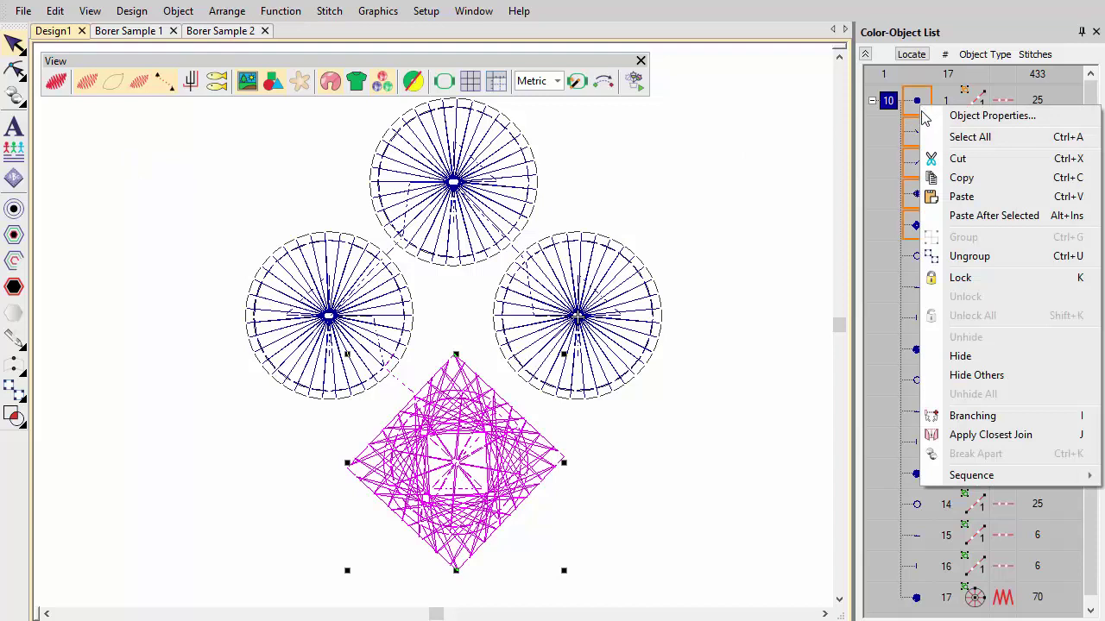
pyautogui.click(917, 257)
pyautogui.click(916, 257)
pyautogui.rightClick(916, 259)
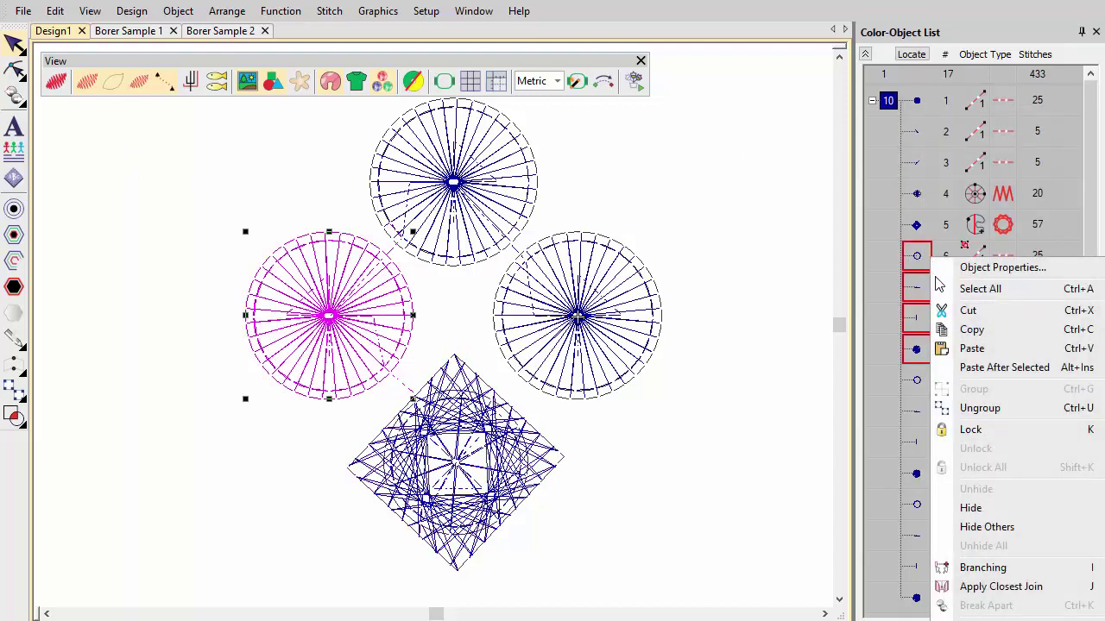
pyautogui.click(949, 405)
# - Ungroup the top circle and right circle groups, then clear the selection
pyautogui.rightClick(920, 383)
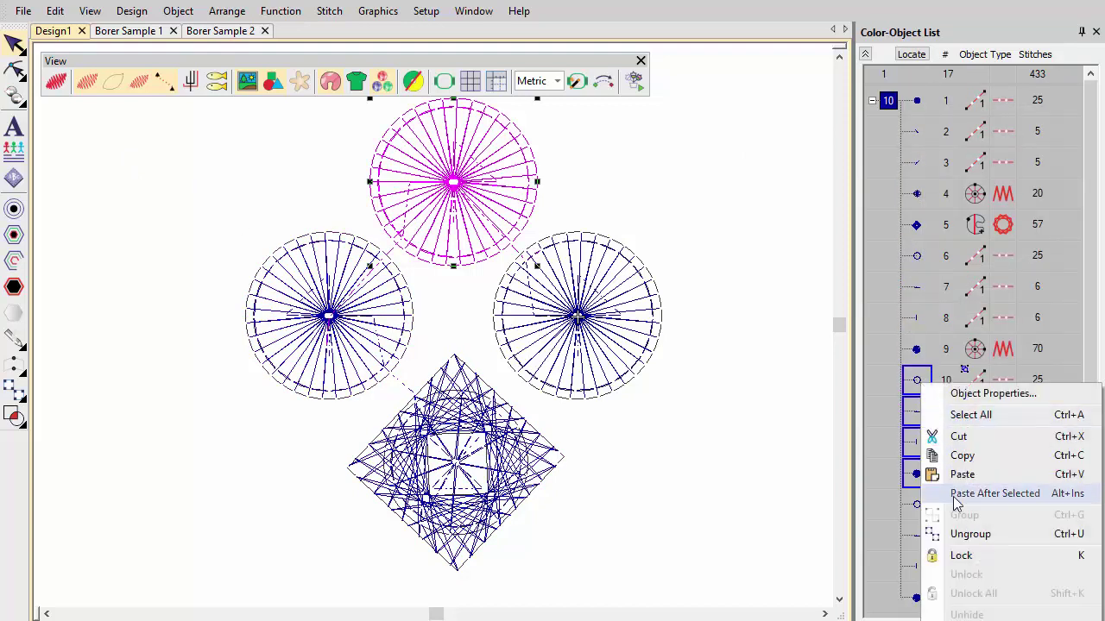
pyautogui.click(949, 534)
pyautogui.click(916, 504)
pyautogui.rightClick(919, 509)
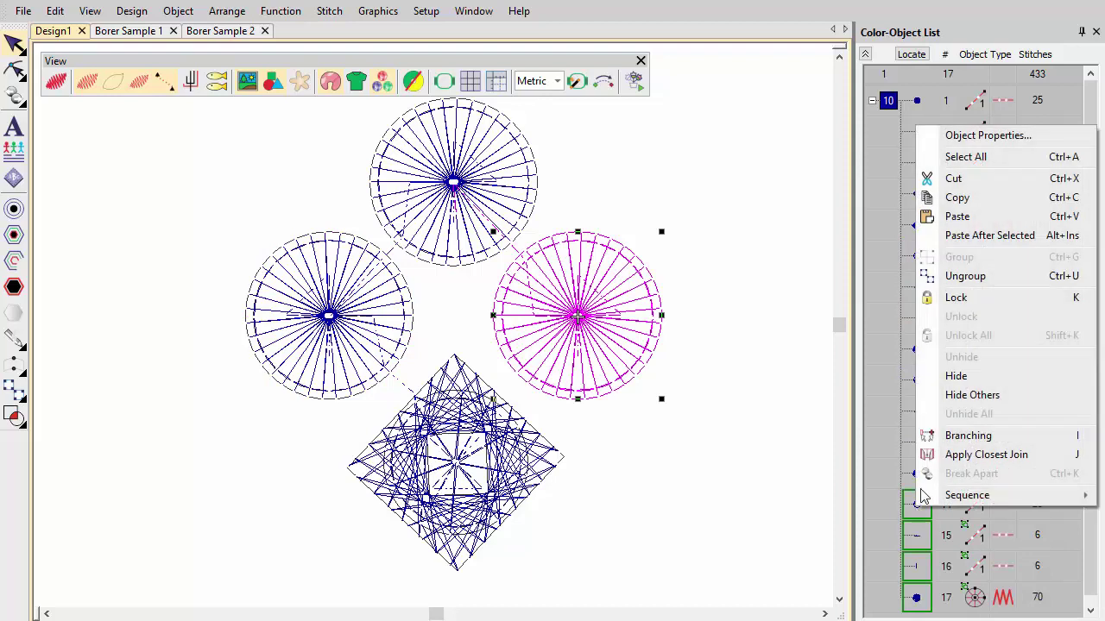
pyautogui.click(967, 277)
pyautogui.click(917, 100)
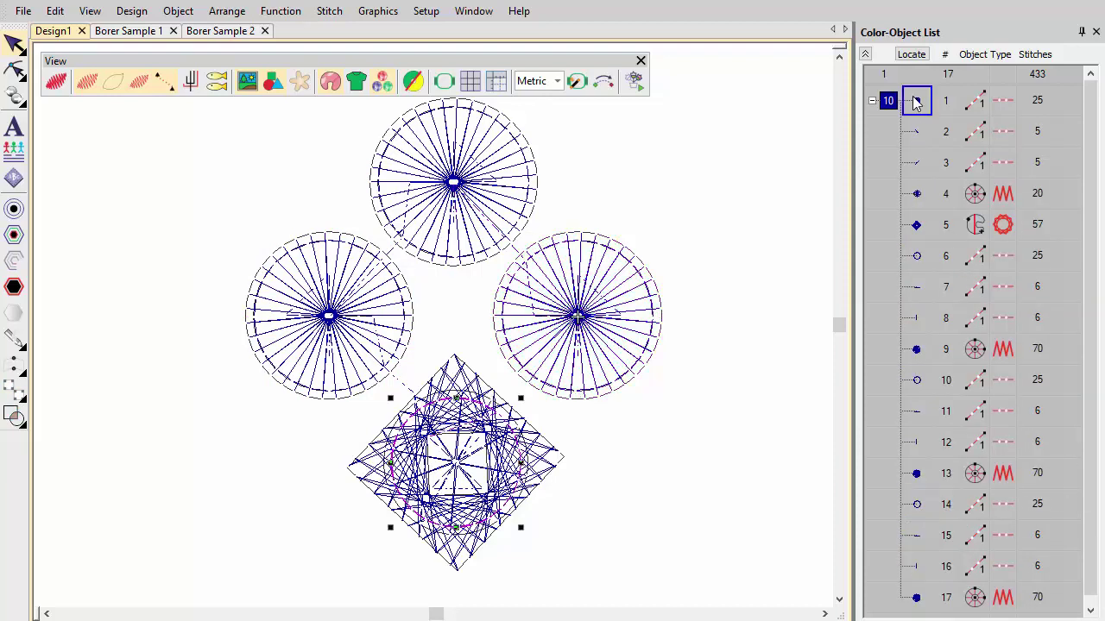
# - Move the left and top circles' outline runs up to second and third place in the sequence
pyautogui.click(916, 161)
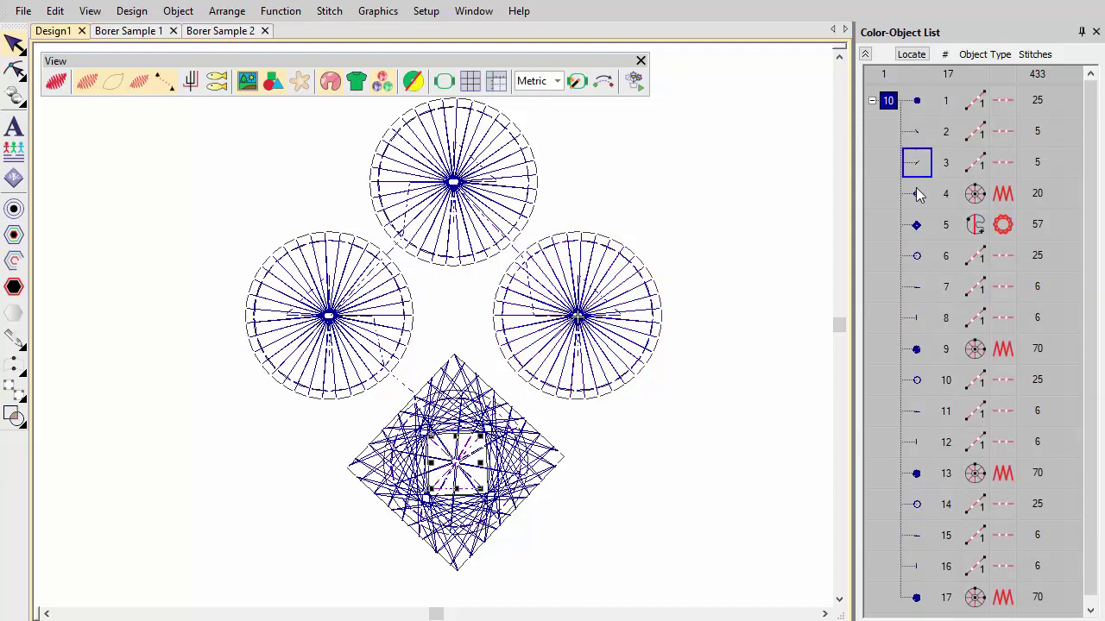
pyautogui.click(917, 194)
pyautogui.click(917, 226)
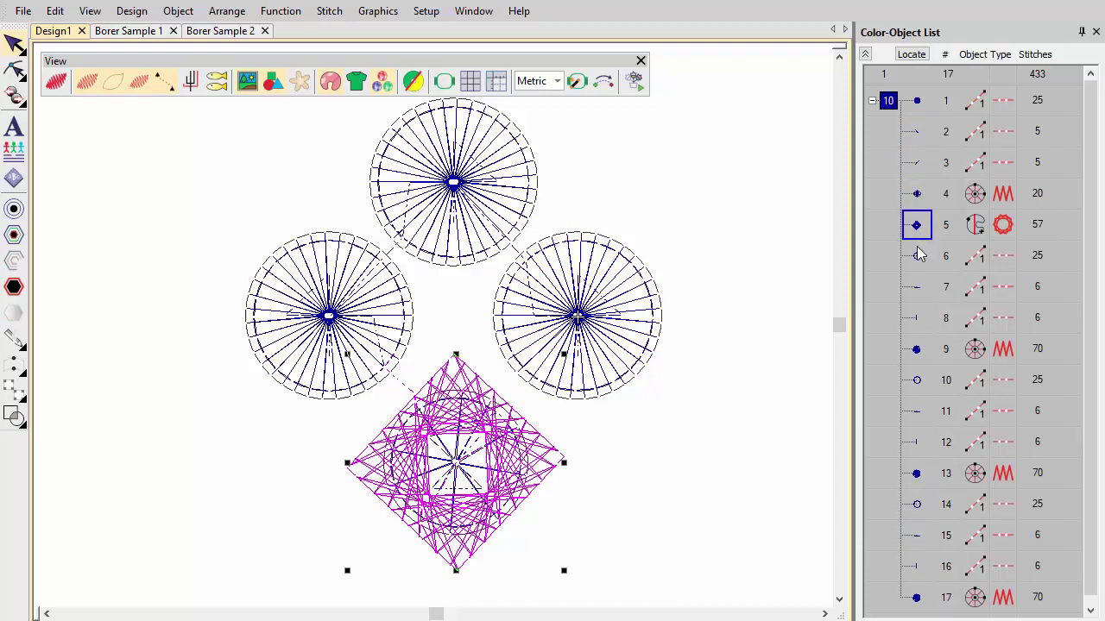
pyautogui.moveTo(916, 255); pyautogui.dragTo(916, 131)
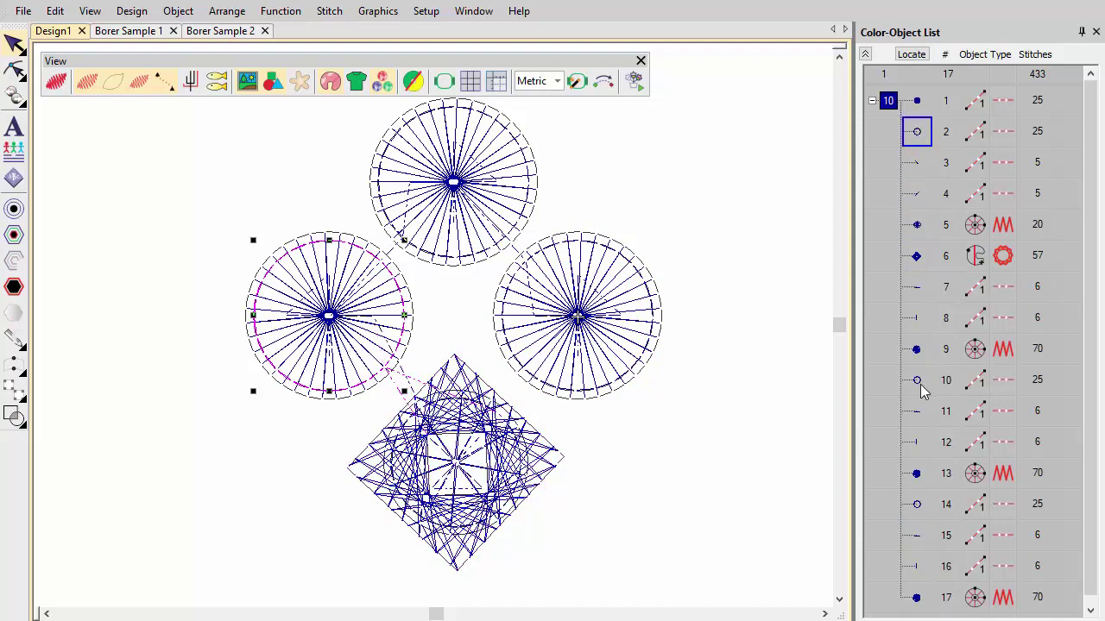
pyautogui.moveTo(916, 380); pyautogui.dragTo(915, 169)
pyautogui.click(920, 440)
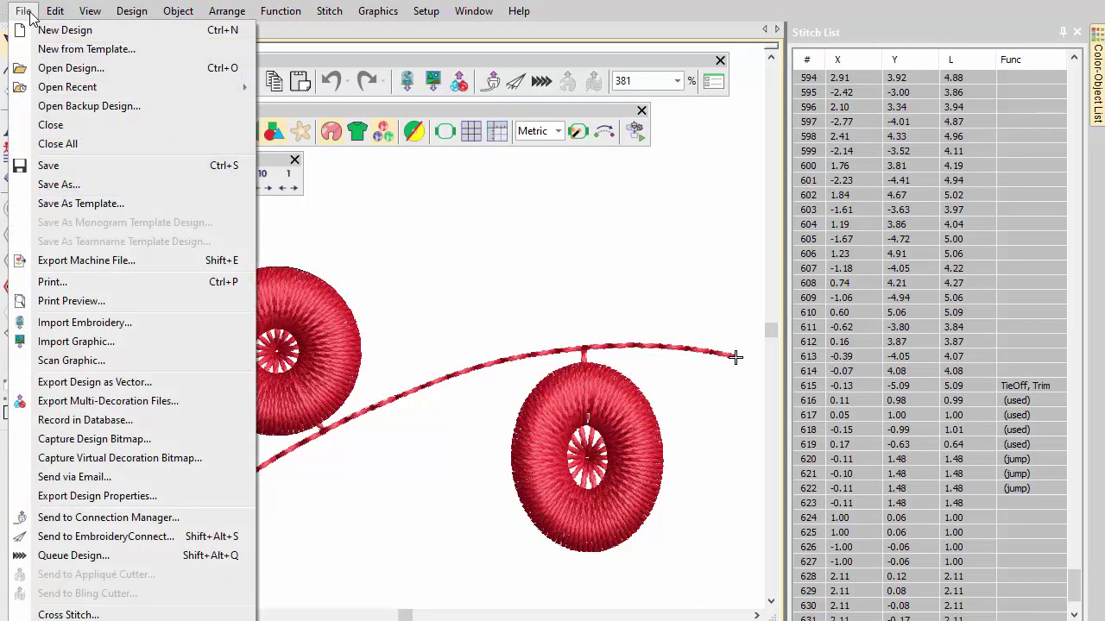
# - Export the design as a Tajima DST machine file named 'Boring holes'
pyautogui.click(87, 259)
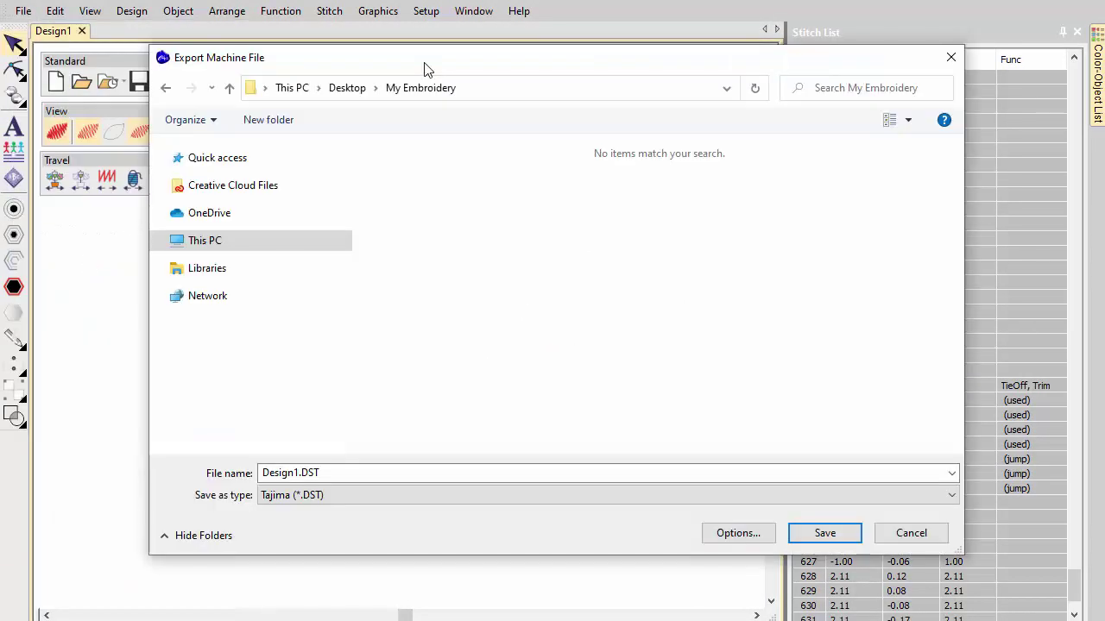
pyautogui.moveTo(299, 458); pyautogui.dragTo(259, 458)
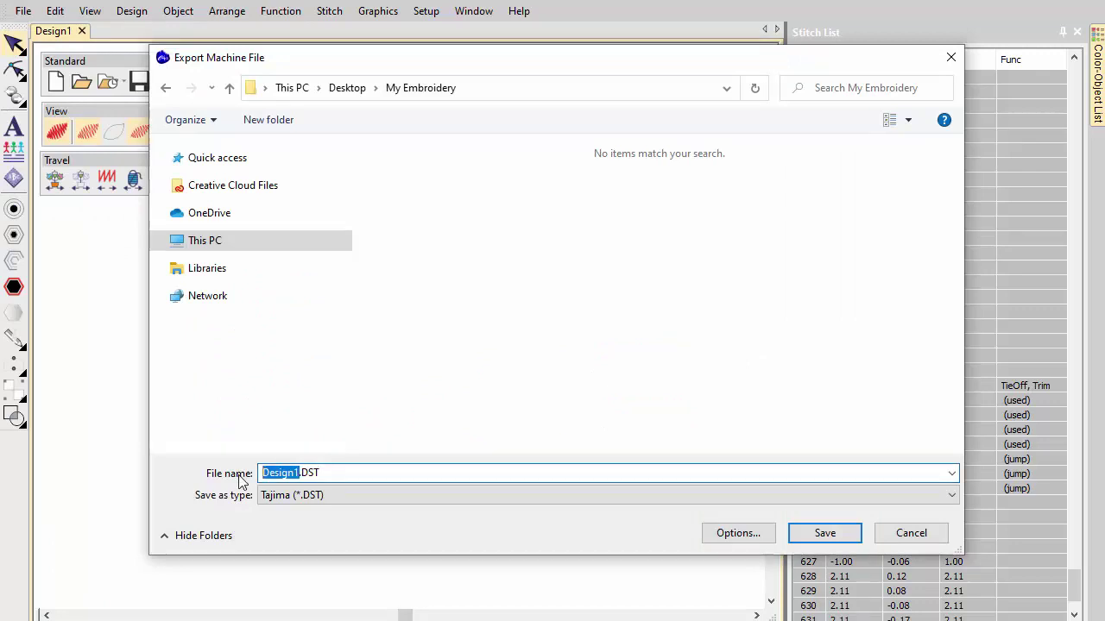
pyautogui.press('BackSpace')
pyautogui.write('Boring holes')
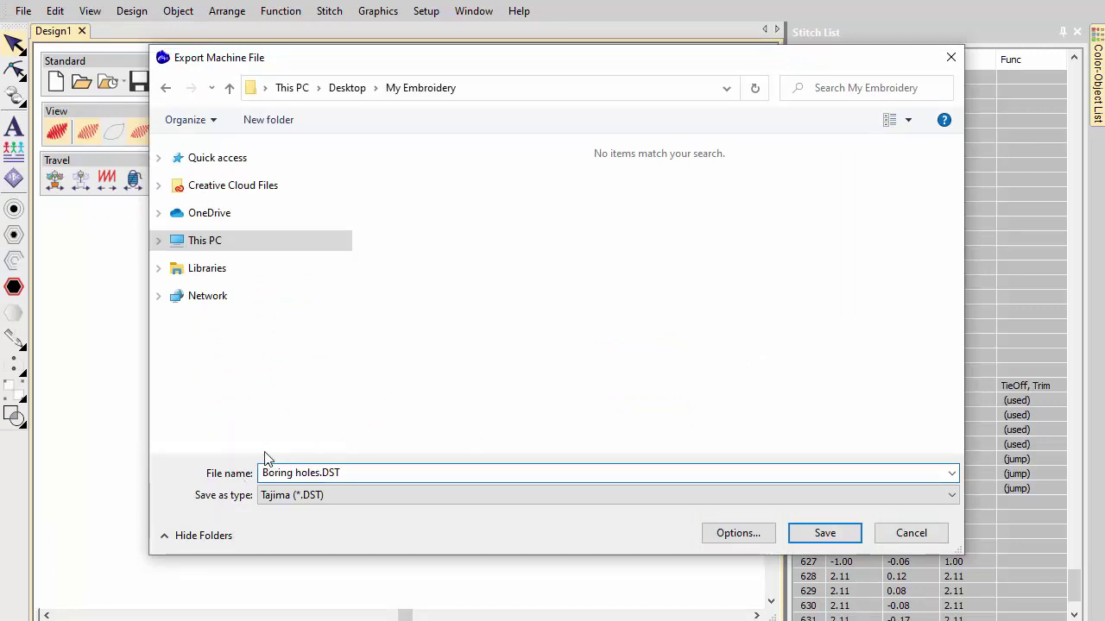
pyautogui.click(825, 533)
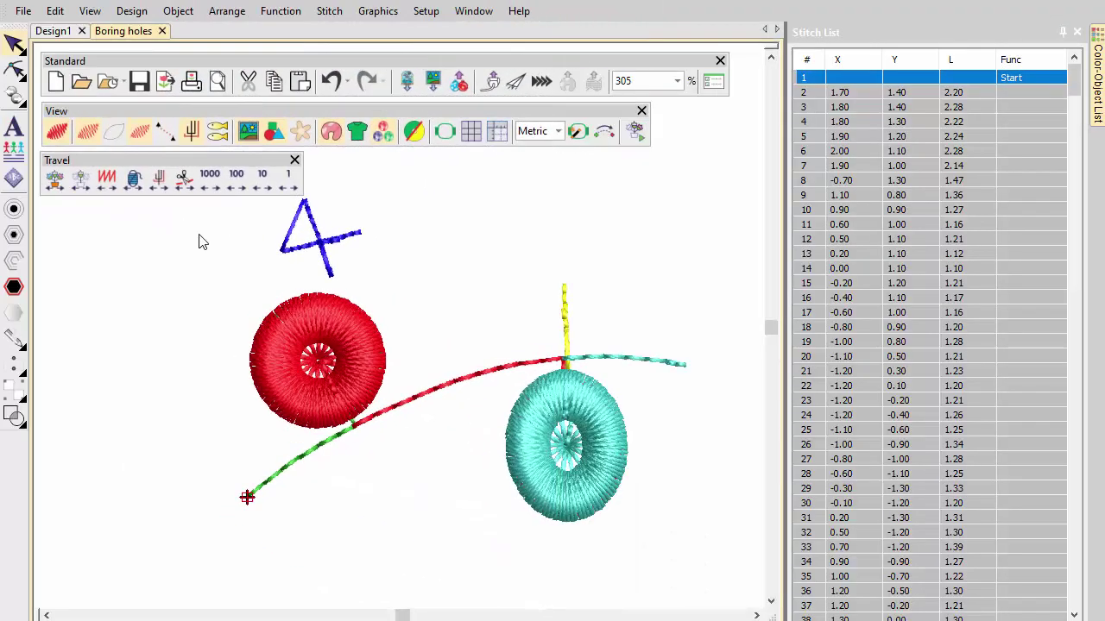
# - Step through each colour block to the end, then replay the design stitch by stitch
pyautogui.click(135, 190)
pyautogui.click(136, 191)
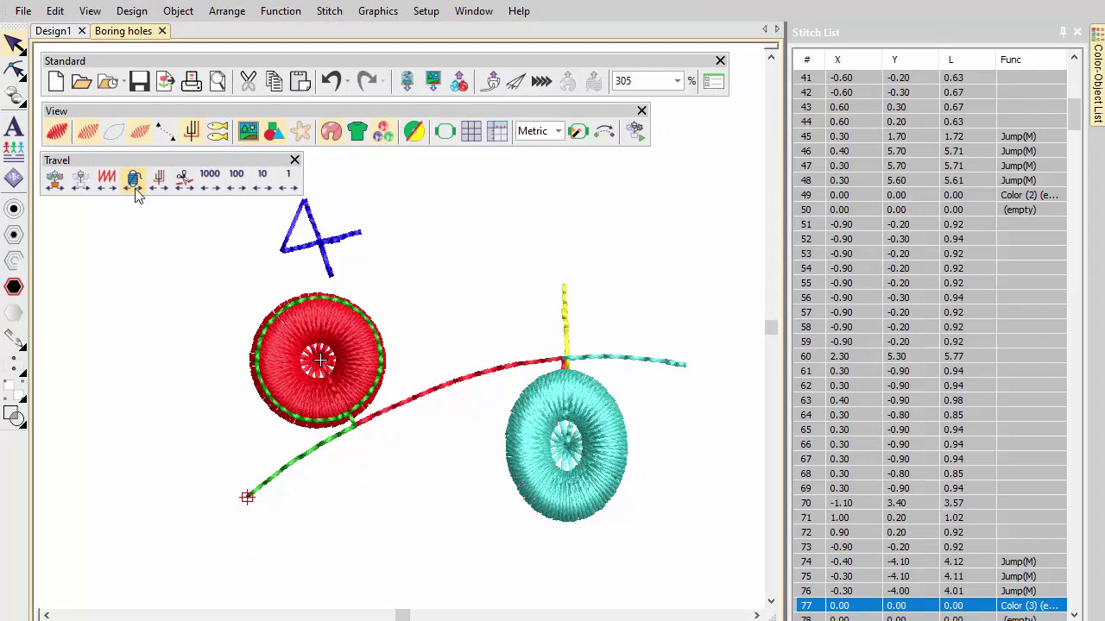
pyautogui.click(136, 191)
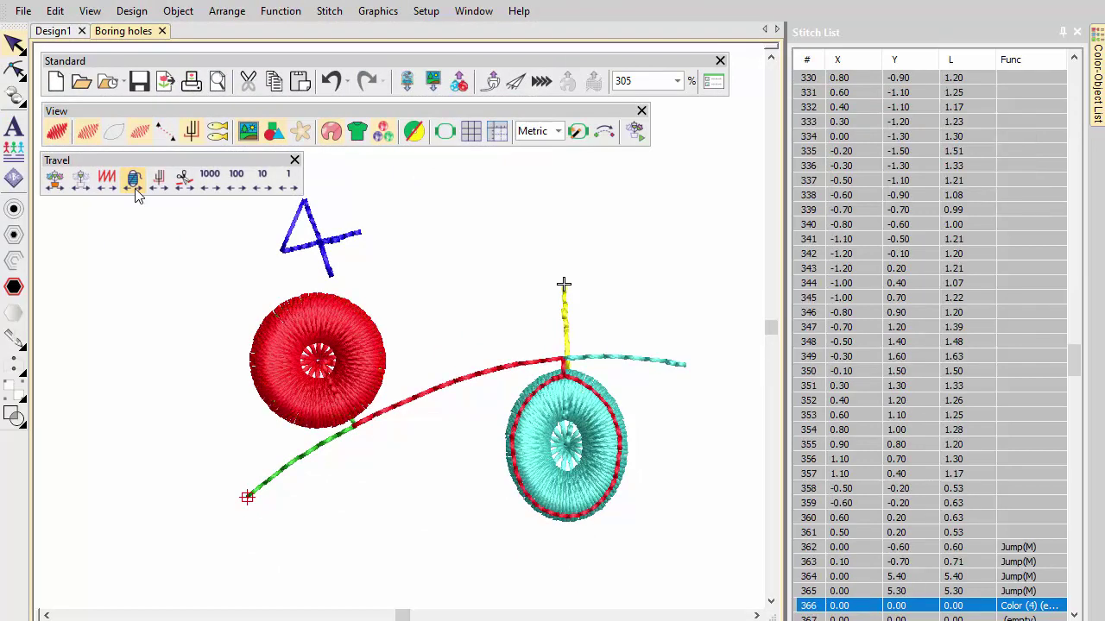
pyautogui.click(135, 190)
pyautogui.click(136, 191)
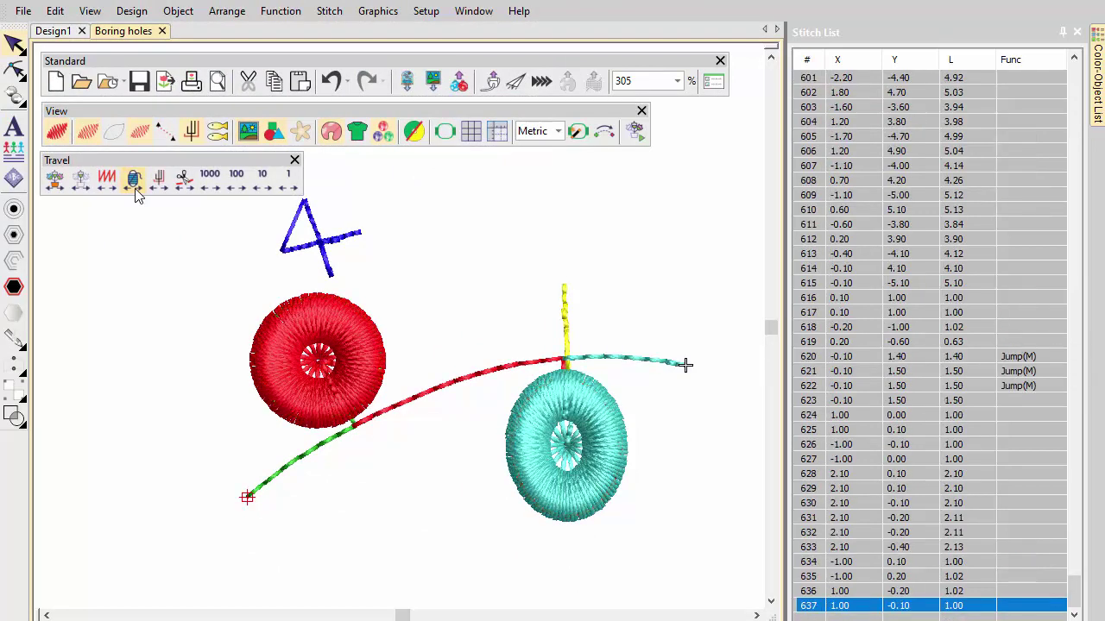
pyautogui.click(633, 134)
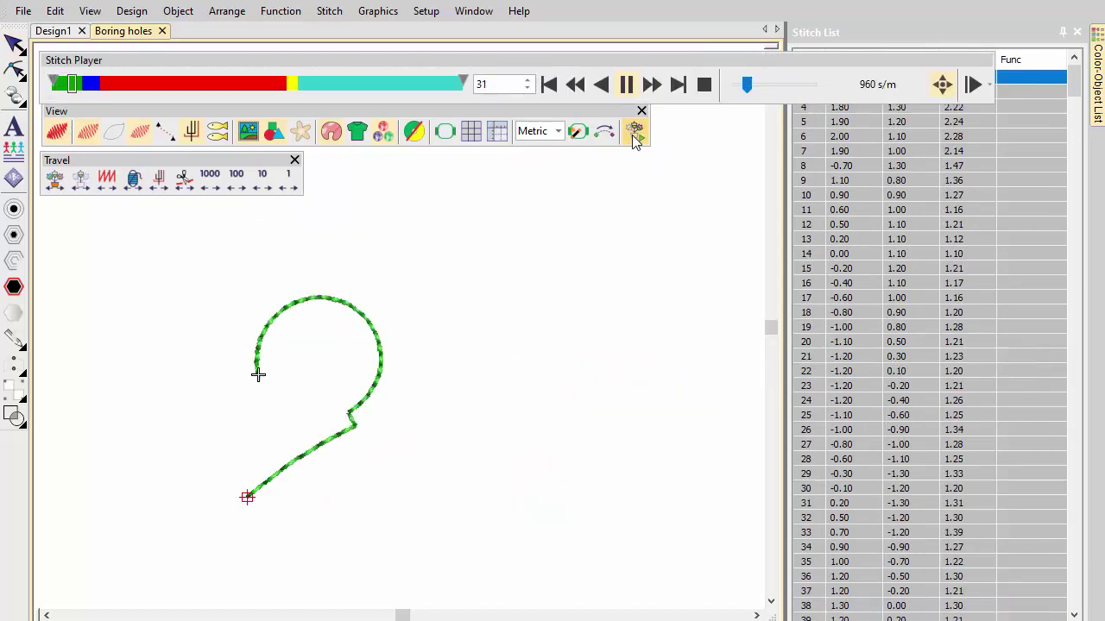